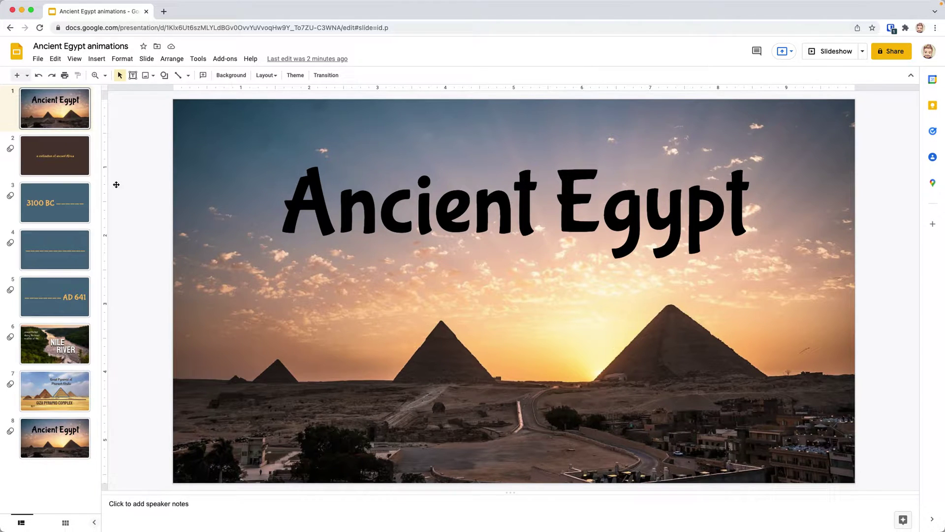
Show slide 2 and select the 'a civilization of ancient Africa' text box as a whole
click(58, 163)
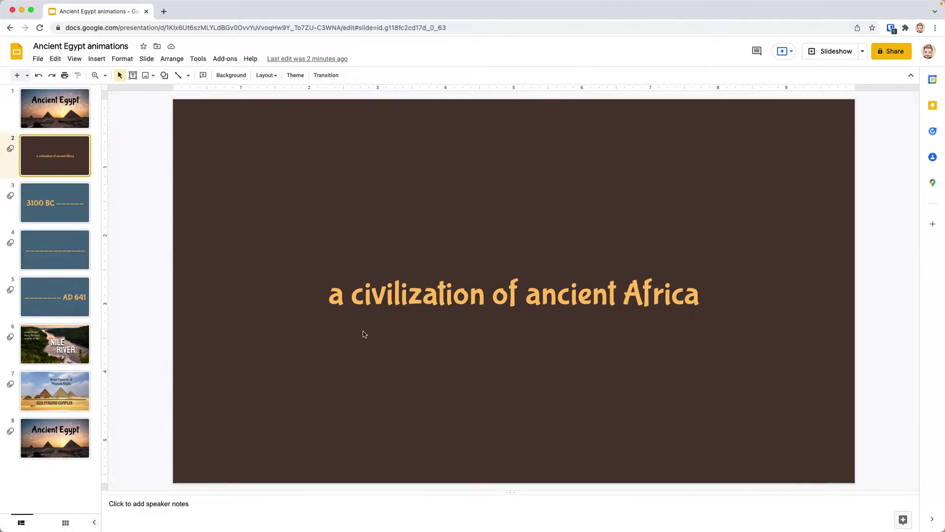
click(468, 296)
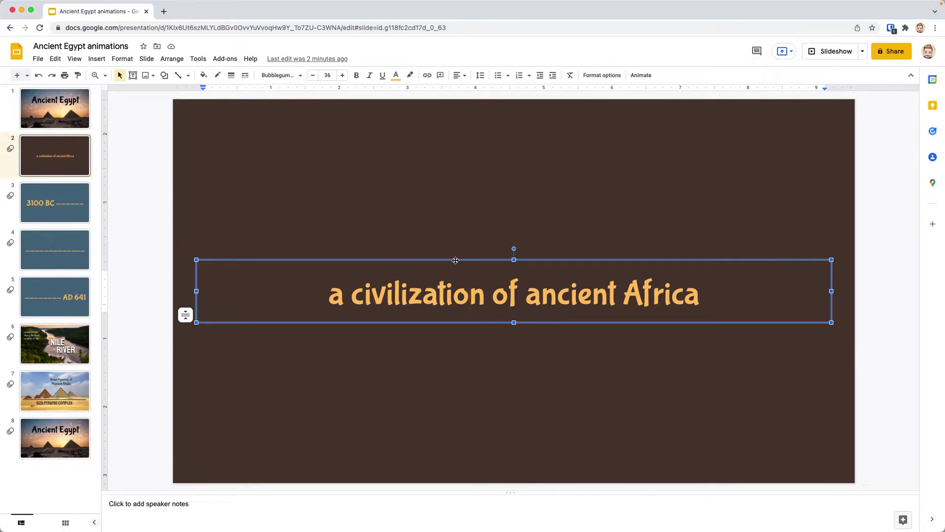
click(456, 259)
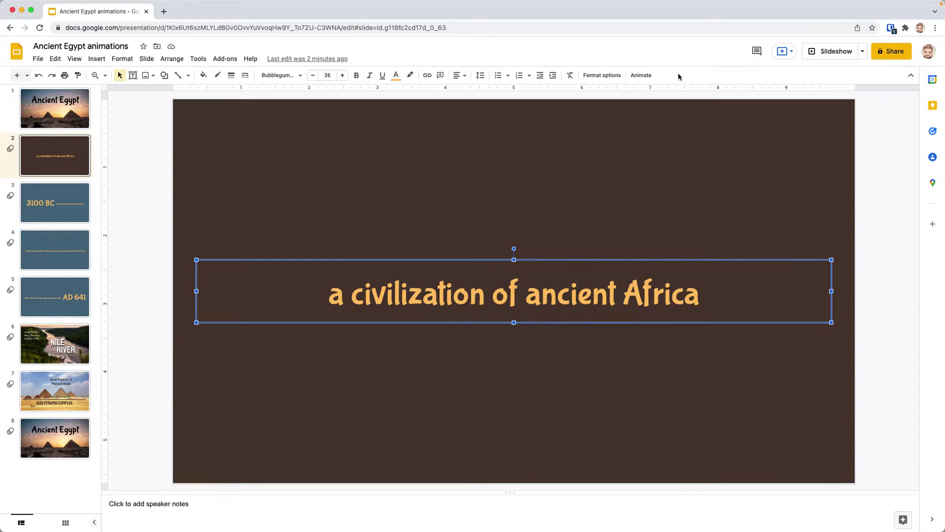
Give the ancient Africa text a Zoom in starting After previous, duration nudged toward Fast, and preview it
click(641, 75)
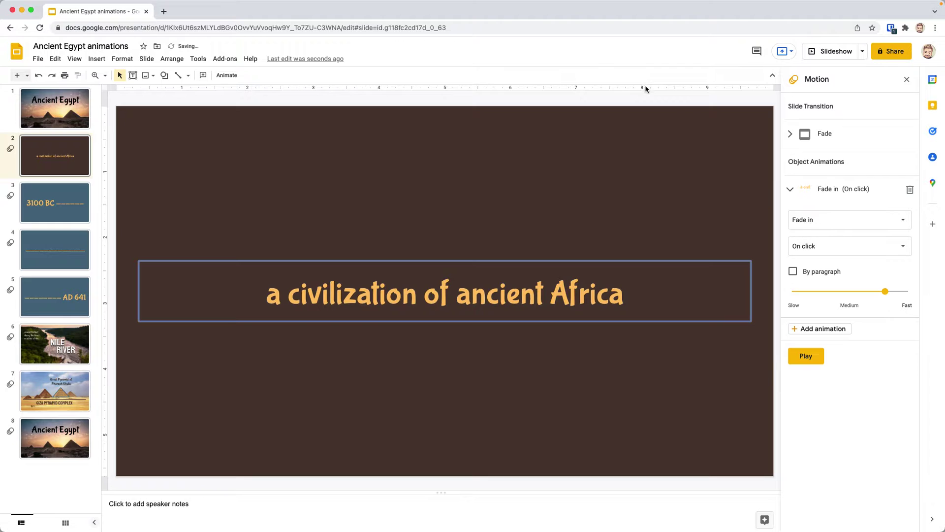
click(832, 226)
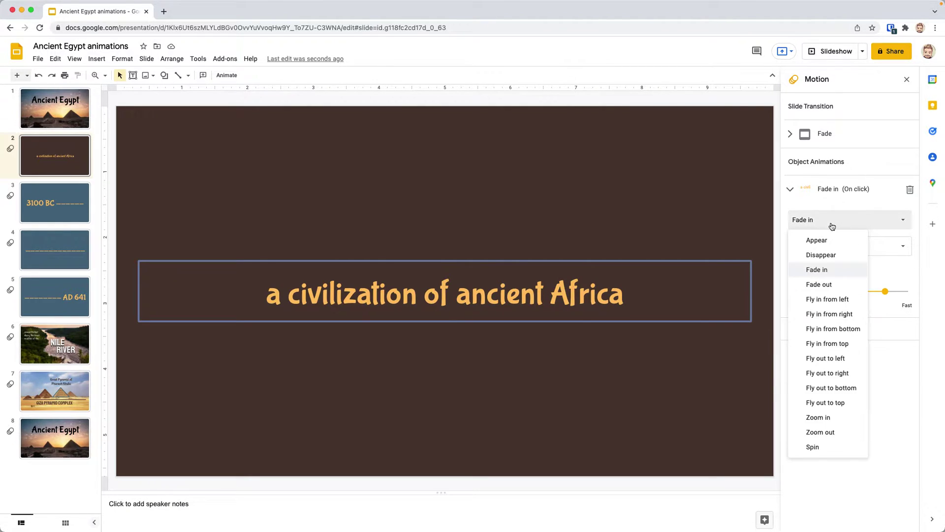
click(818, 417)
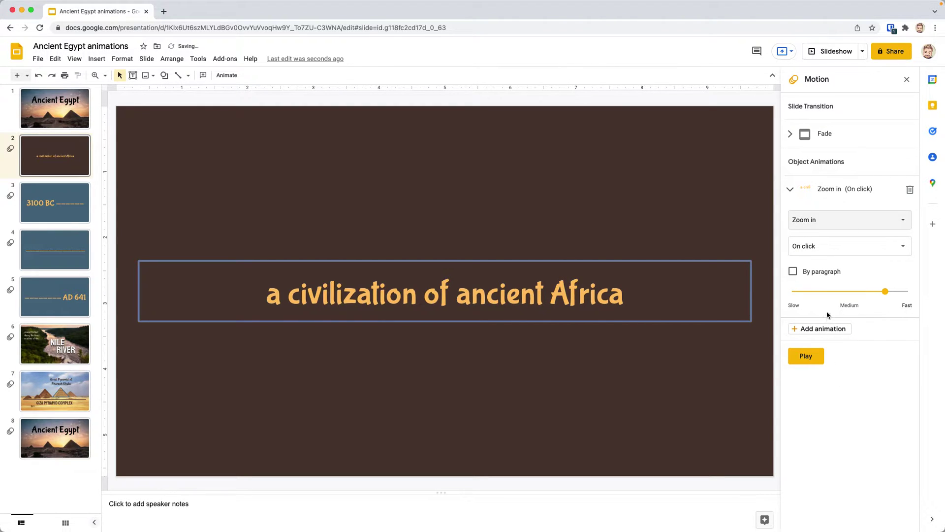
click(817, 247)
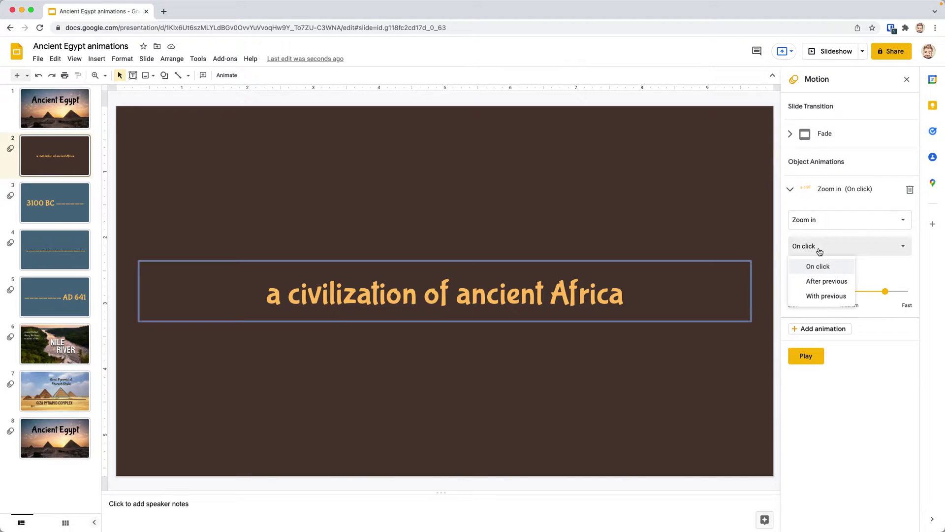
click(827, 288)
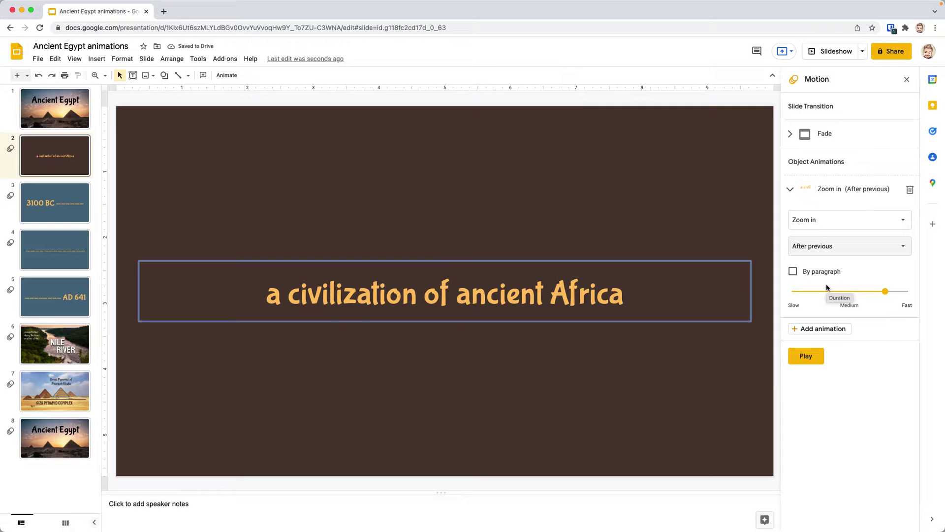
click(886, 292)
drag(886, 292, 893, 293)
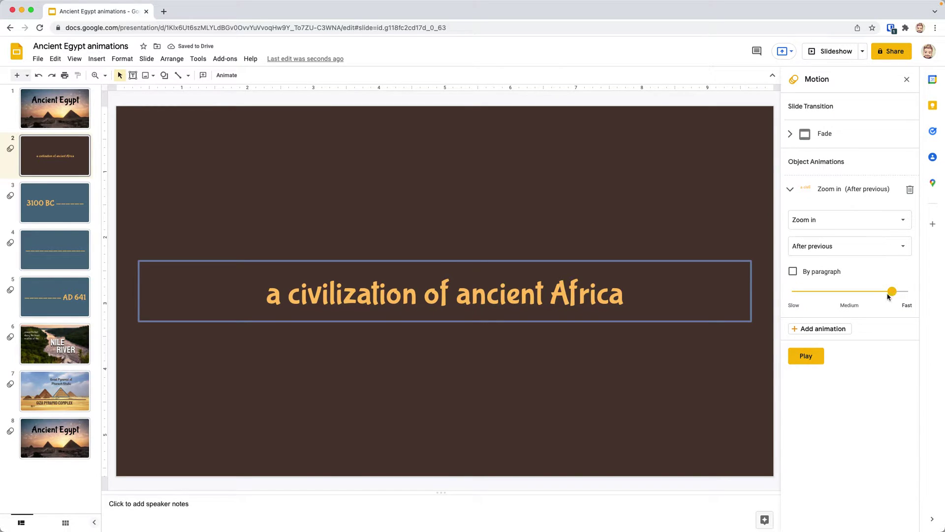
click(810, 357)
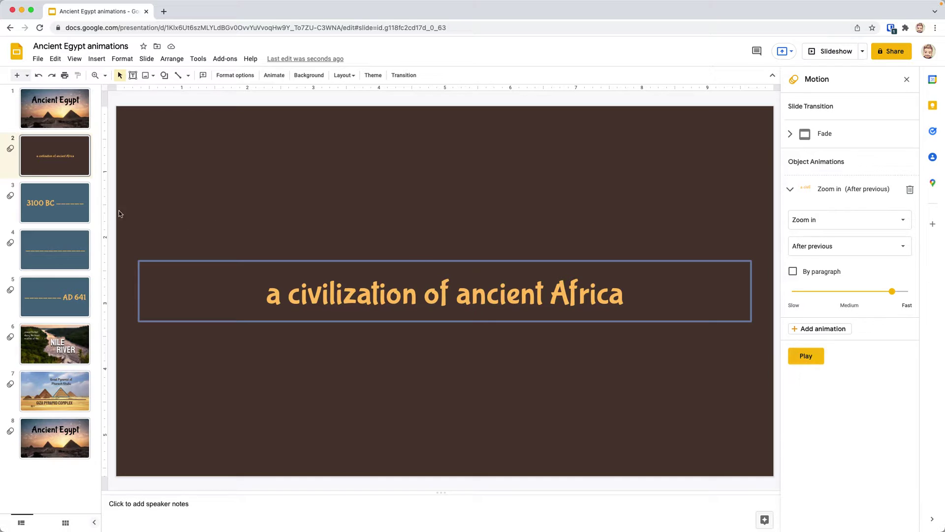
Step through slides 3, 4 and 5 to reach slide 6, the NILE RIVER slide
click(59, 204)
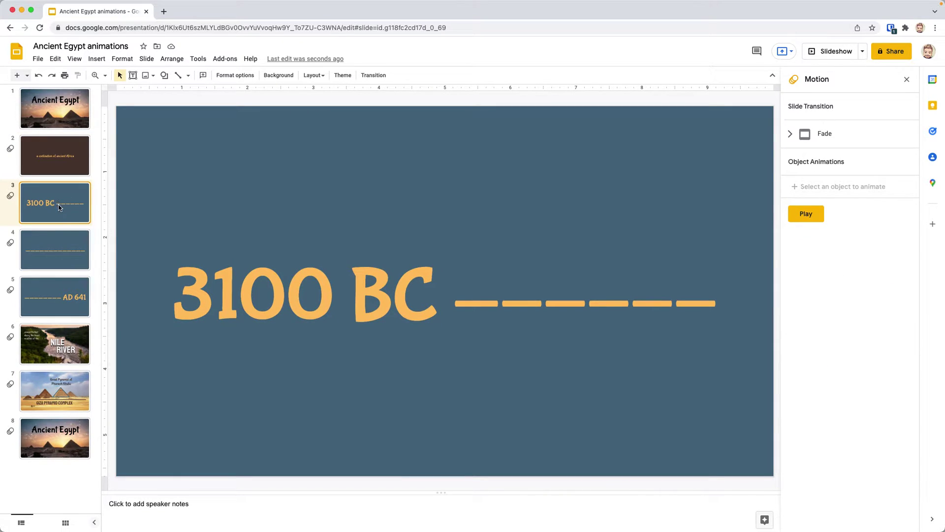
click(72, 253)
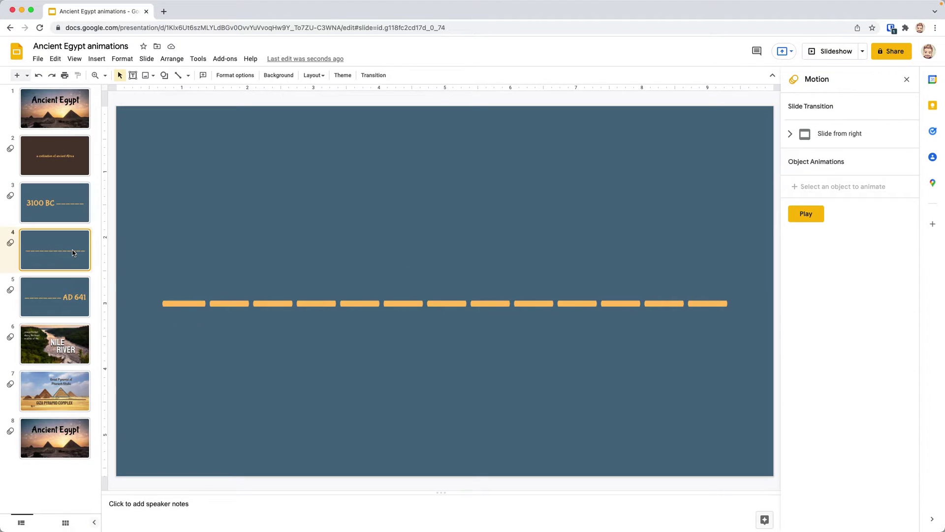
click(69, 301)
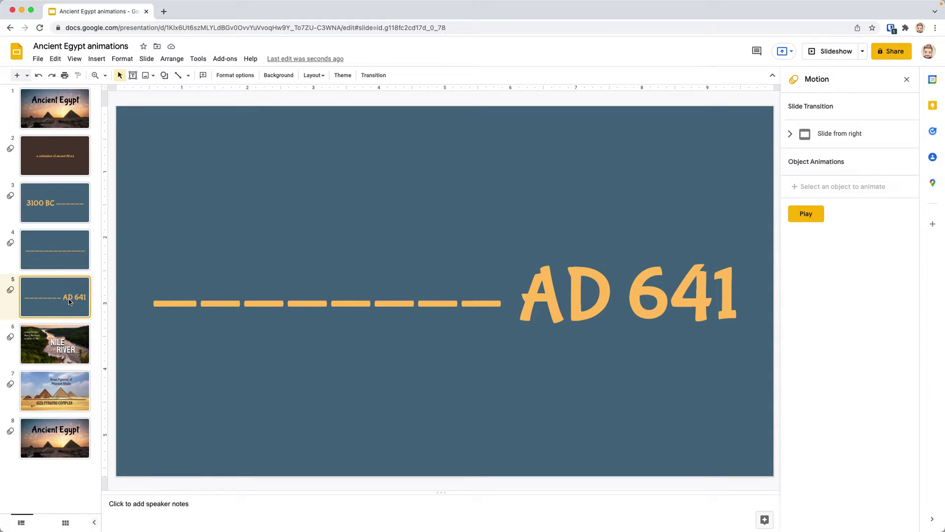
click(70, 350)
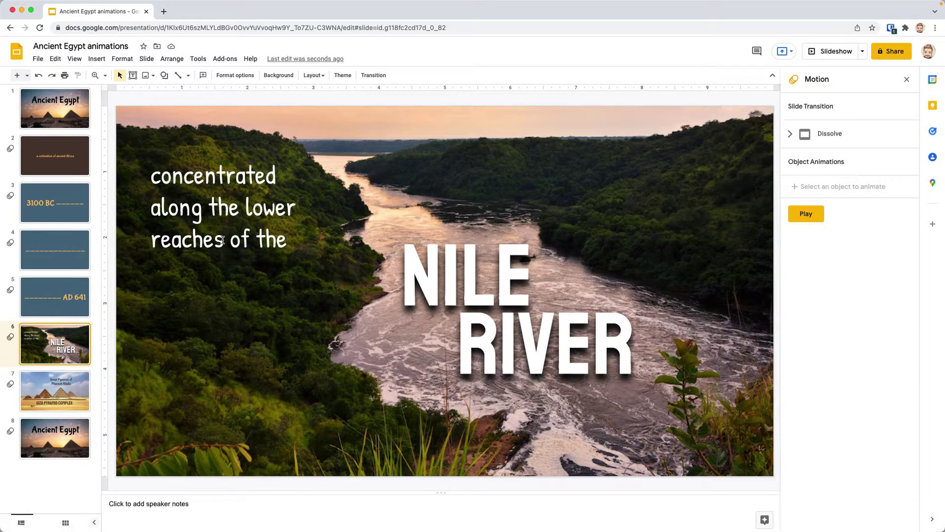
Add a Fade in to the 'concentrated along the lower reaches of the' text, After previous, slightly faster
click(223, 236)
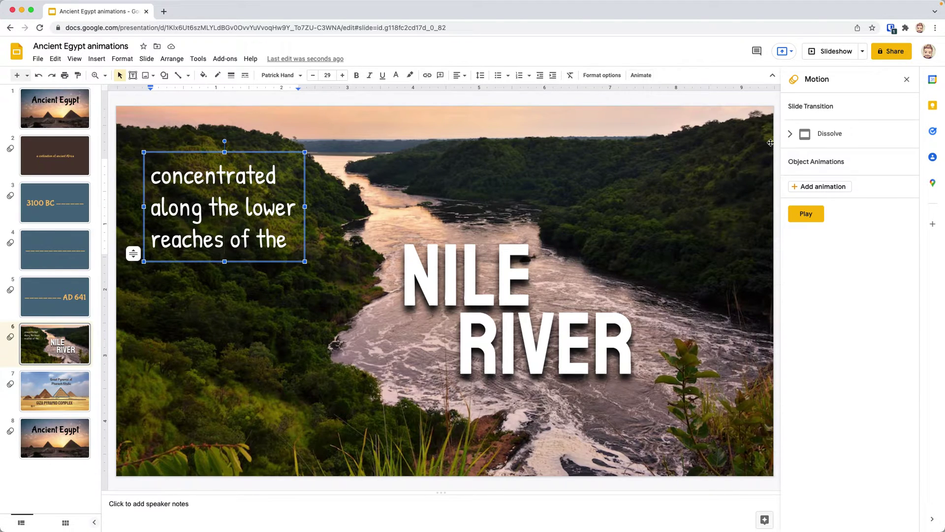
click(812, 188)
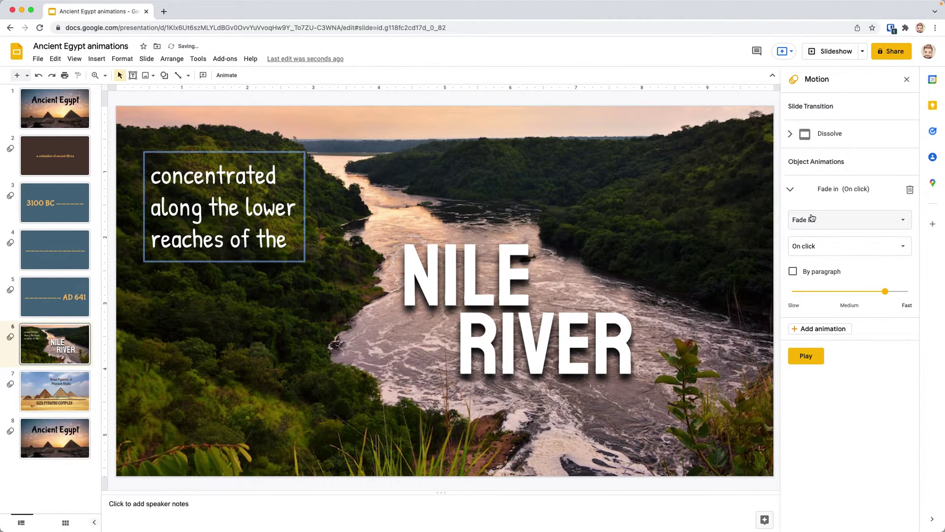
click(829, 246)
click(828, 282)
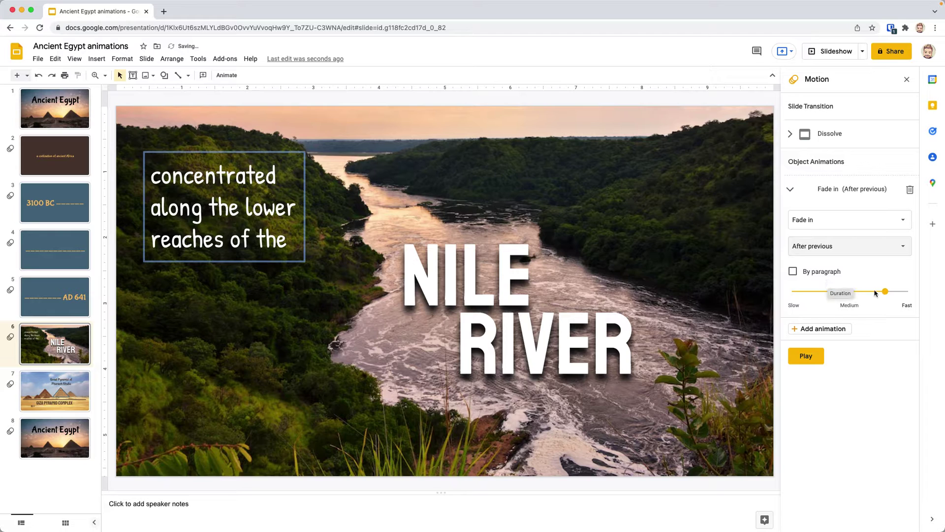
drag(885, 292, 893, 294)
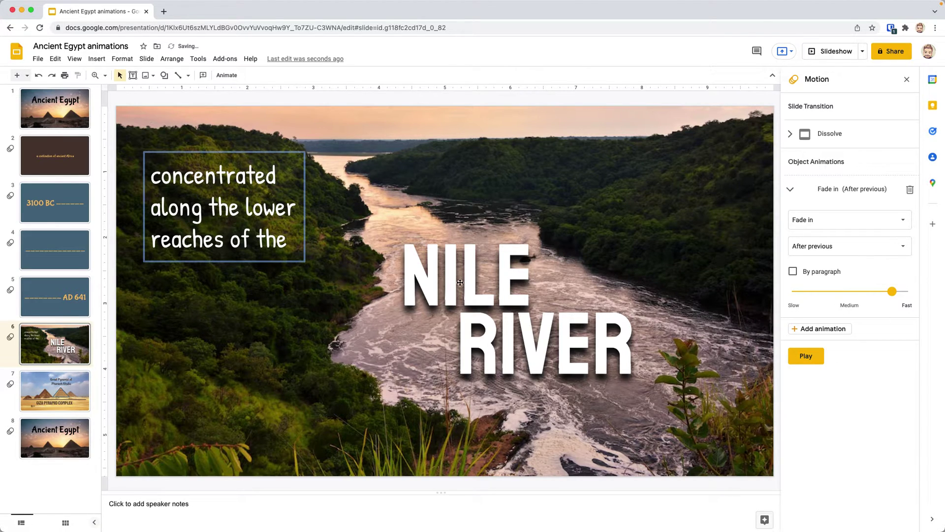
Give the NILE text a Zoom in animation with a slightly faster duration
click(460, 284)
click(462, 284)
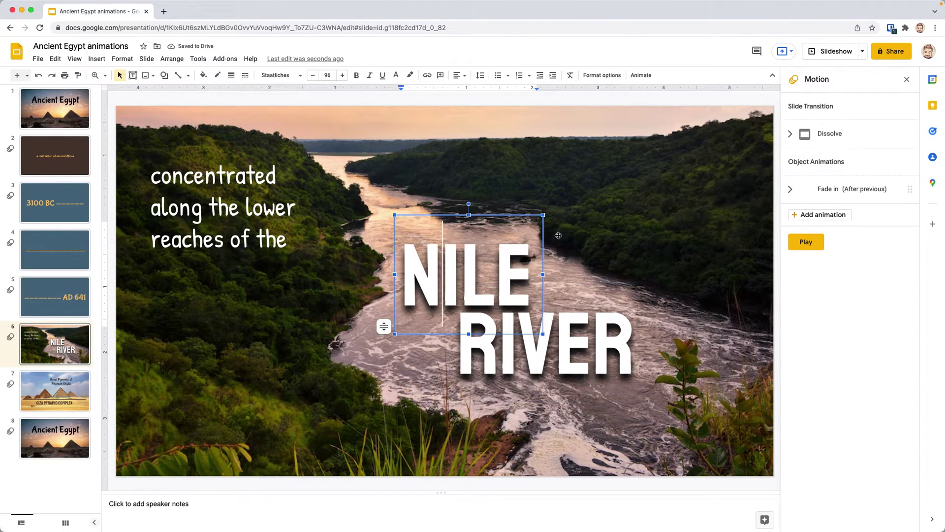
click(796, 219)
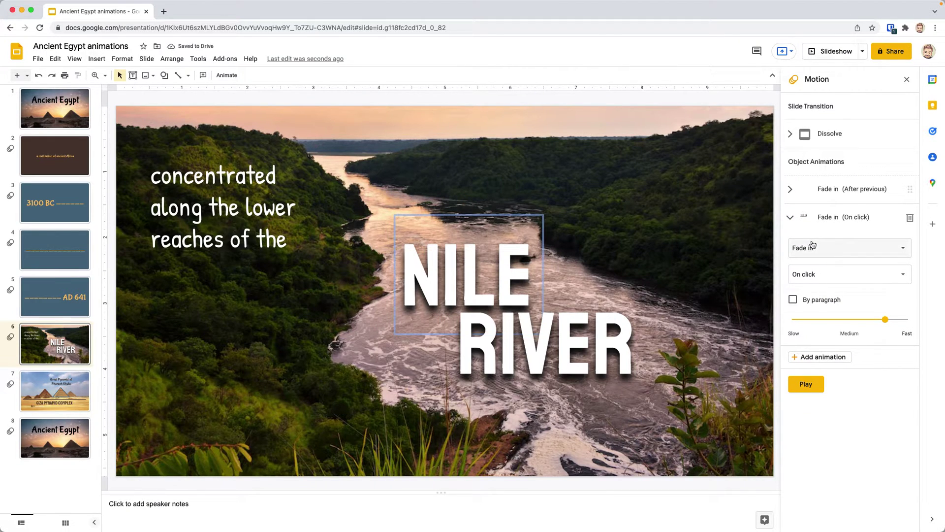
click(815, 243)
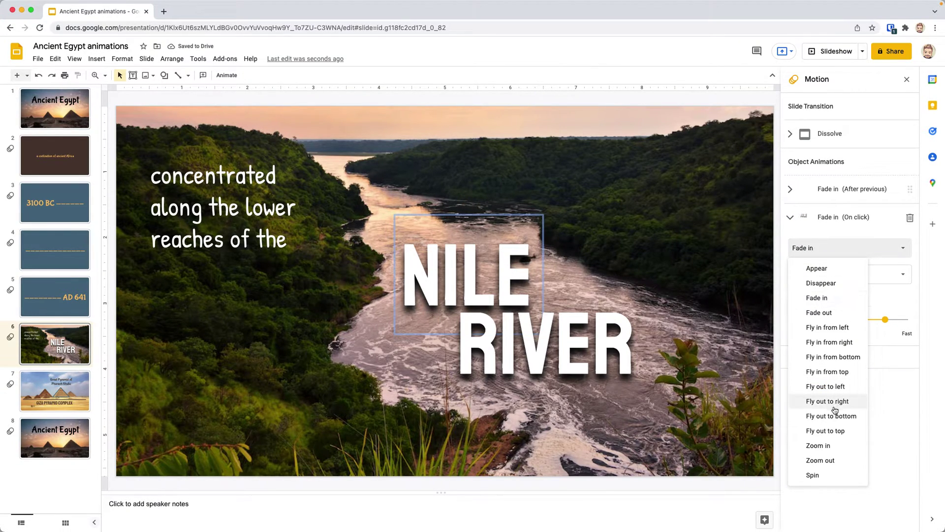
click(830, 446)
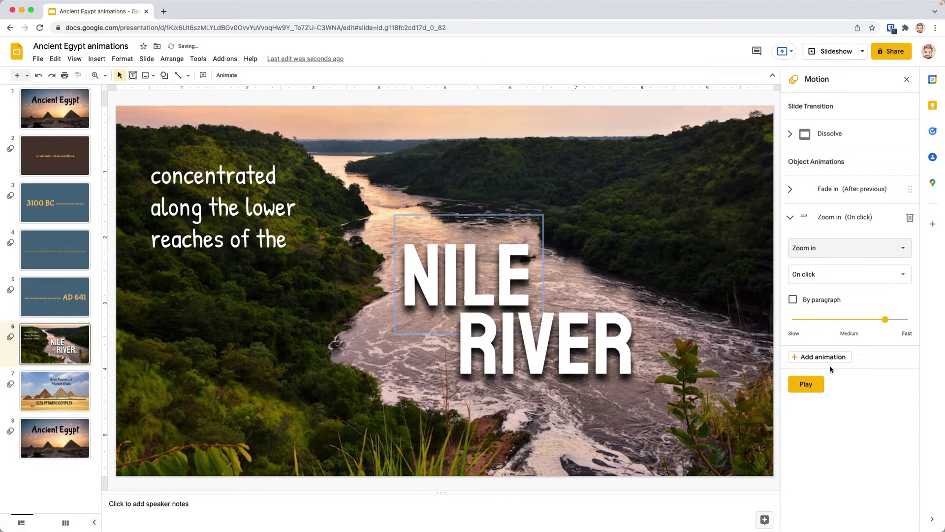
click(888, 319)
drag(889, 319, 891, 320)
Add a Zoom in animation to the RIVER text box
click(568, 344)
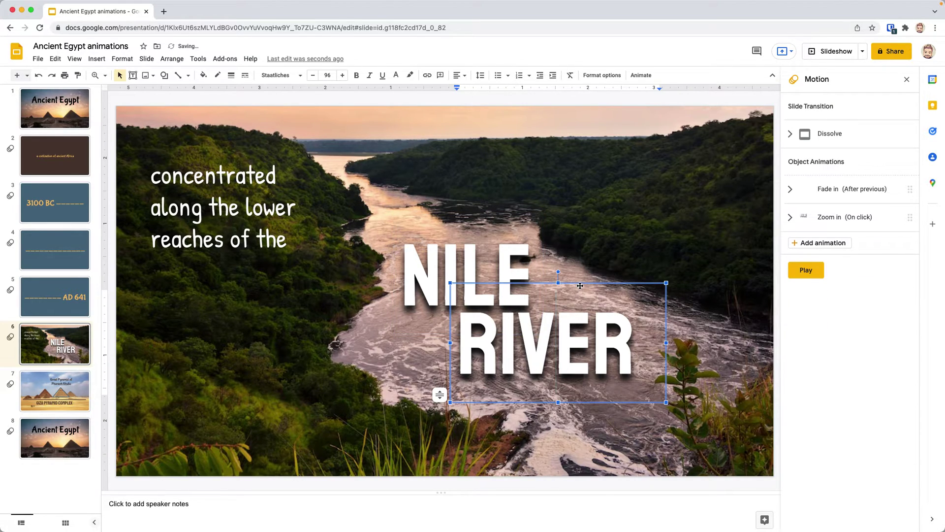
click(580, 283)
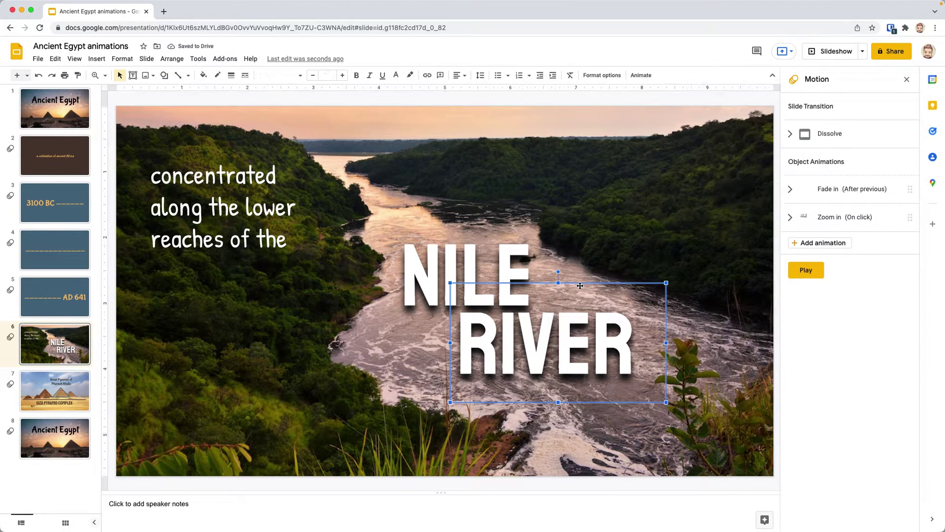
click(807, 243)
click(830, 279)
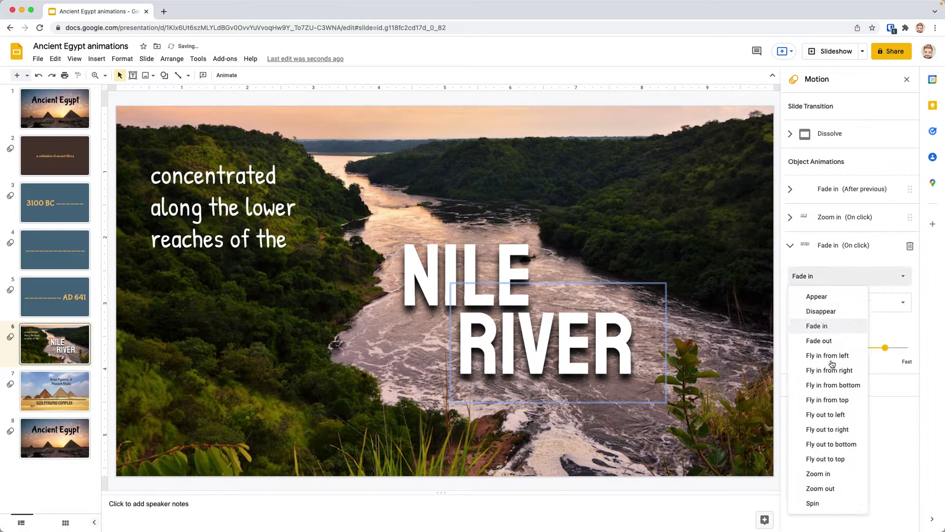
click(828, 474)
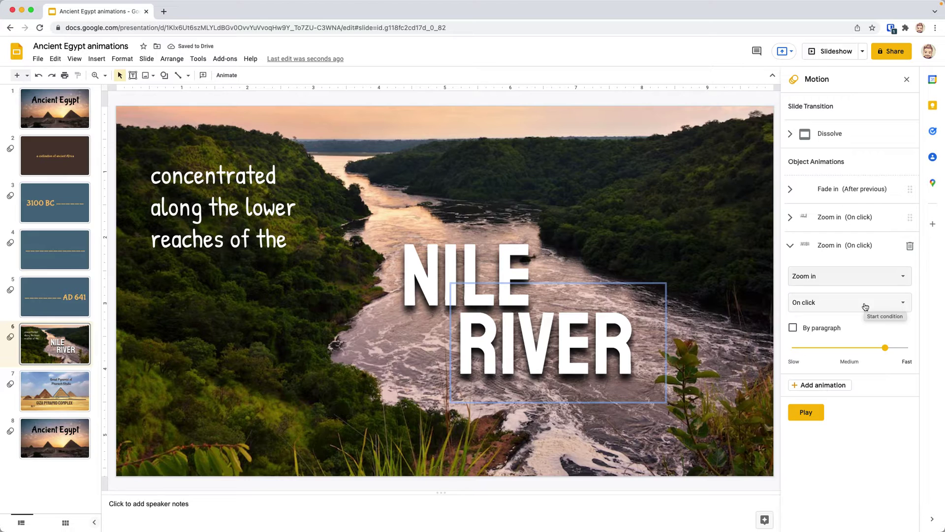
Set both the NILE and RIVER zooms to start After previous, with RIVER sped toward Fast
click(793, 220)
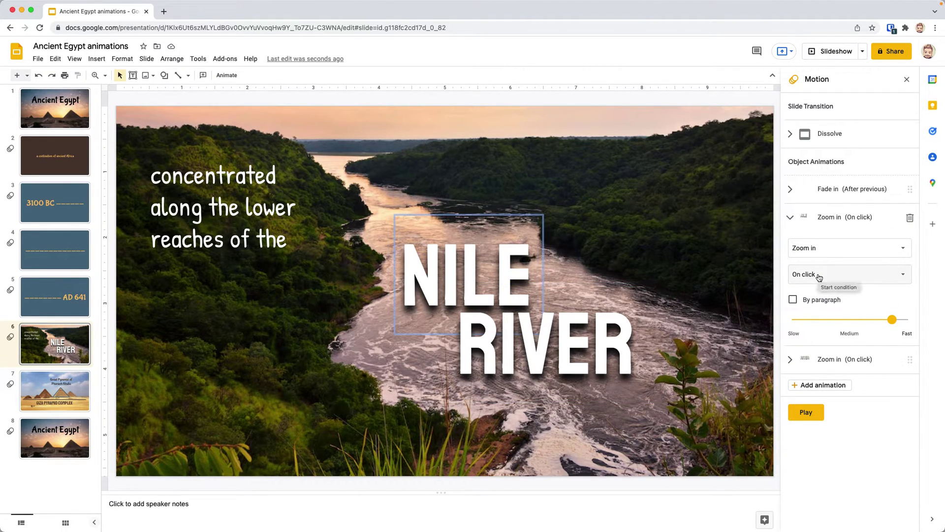
click(818, 277)
click(821, 310)
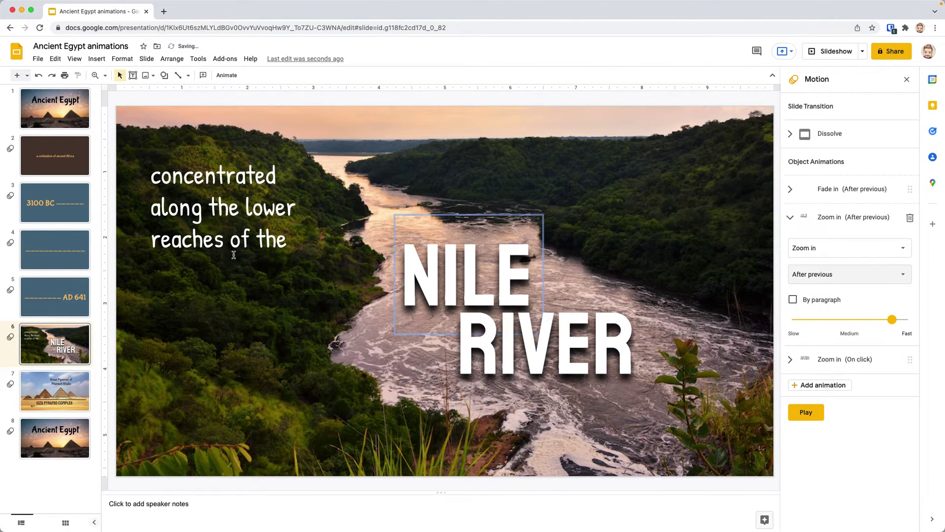
click(580, 342)
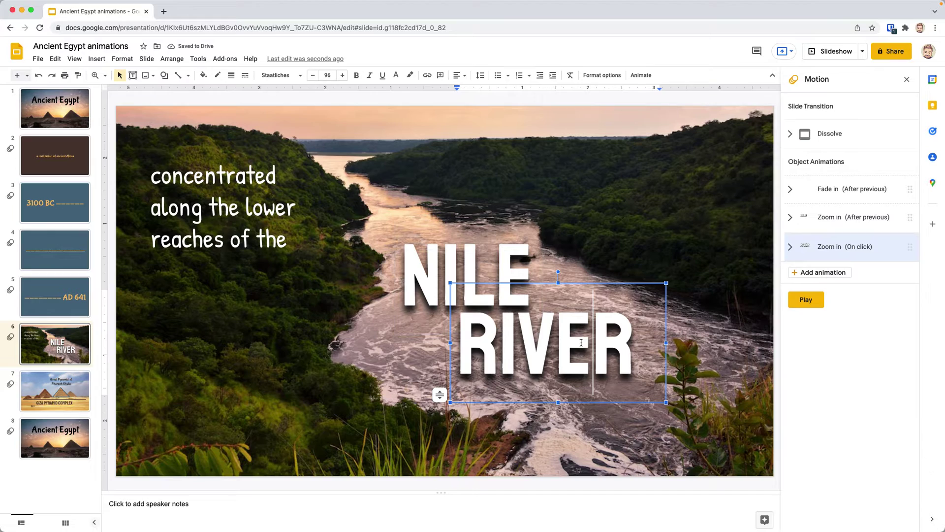
click(791, 244)
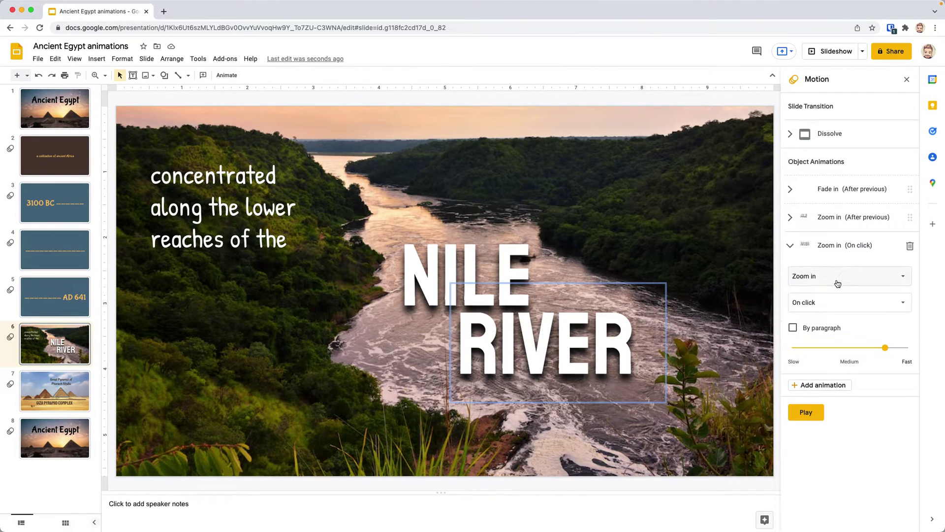
click(830, 302)
click(832, 337)
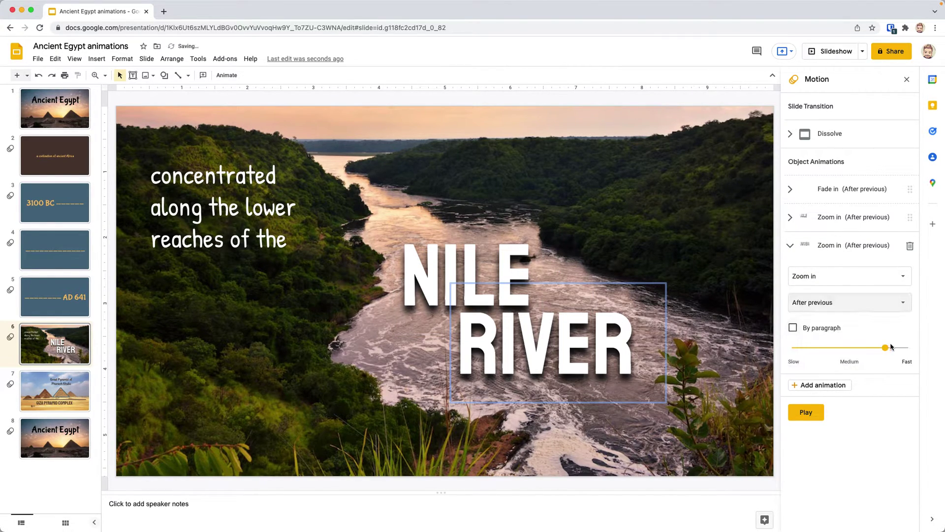
drag(887, 351, 894, 351)
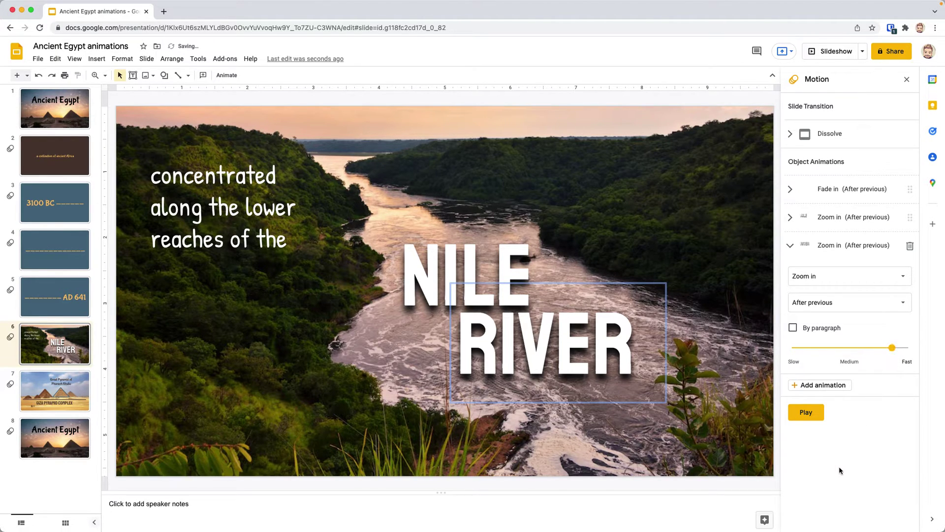
Play the Nile slide's animation preview, then stop it
click(800, 412)
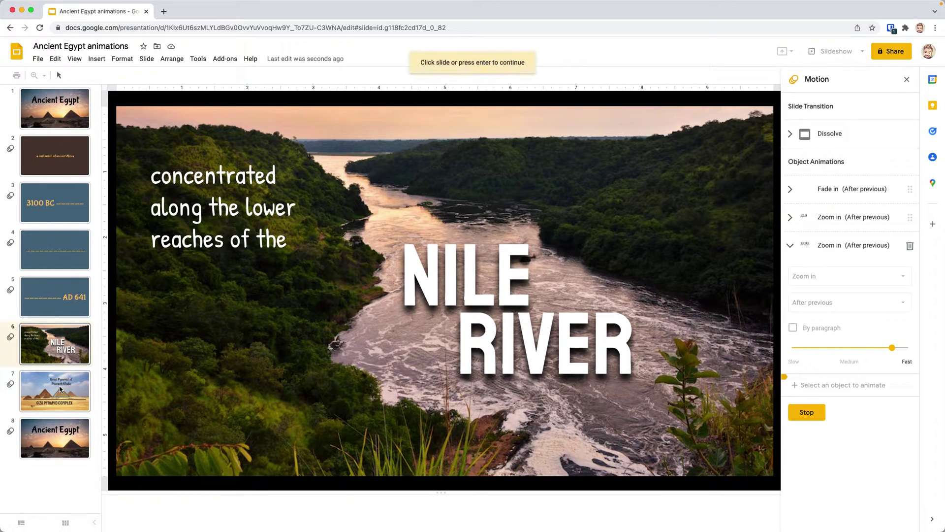
click(814, 412)
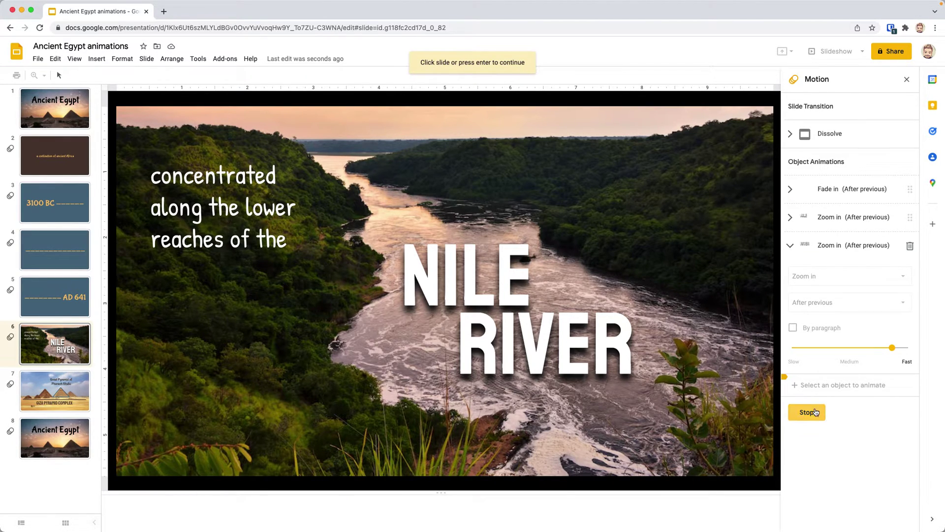
click(41, 397)
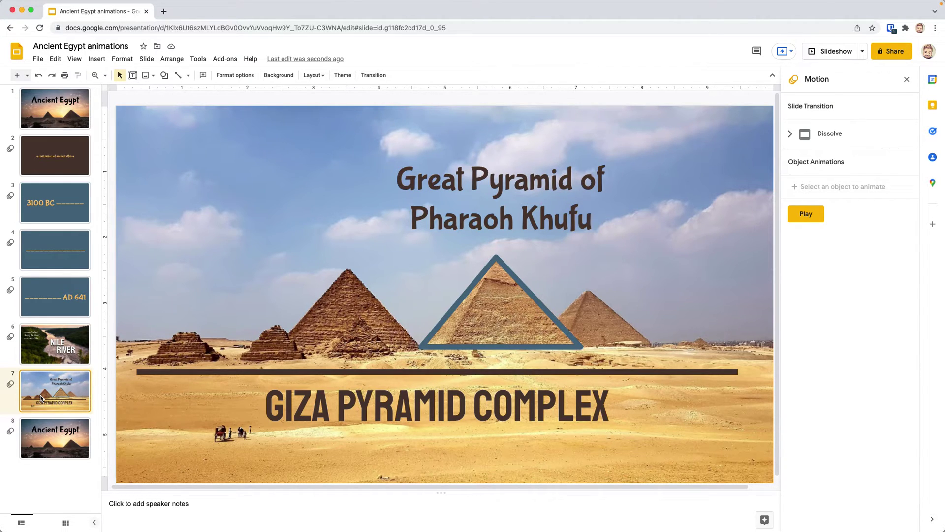
Give the horizontal line above the title an On click Fade in, sped up slightly
click(735, 370)
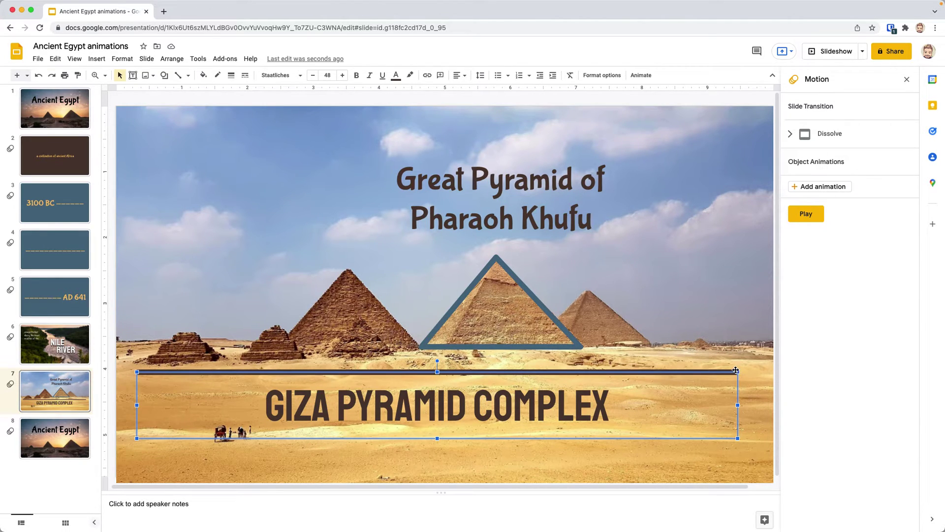
click(733, 370)
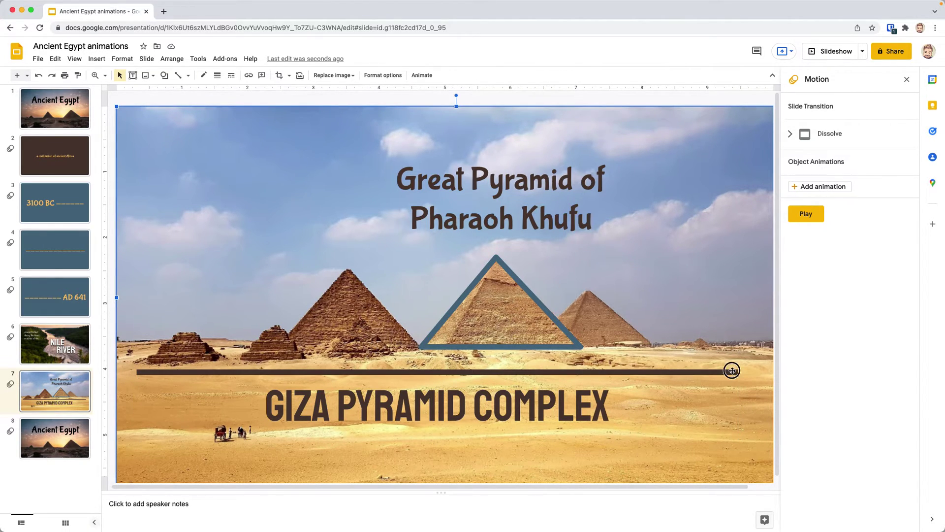
click(733, 370)
click(732, 370)
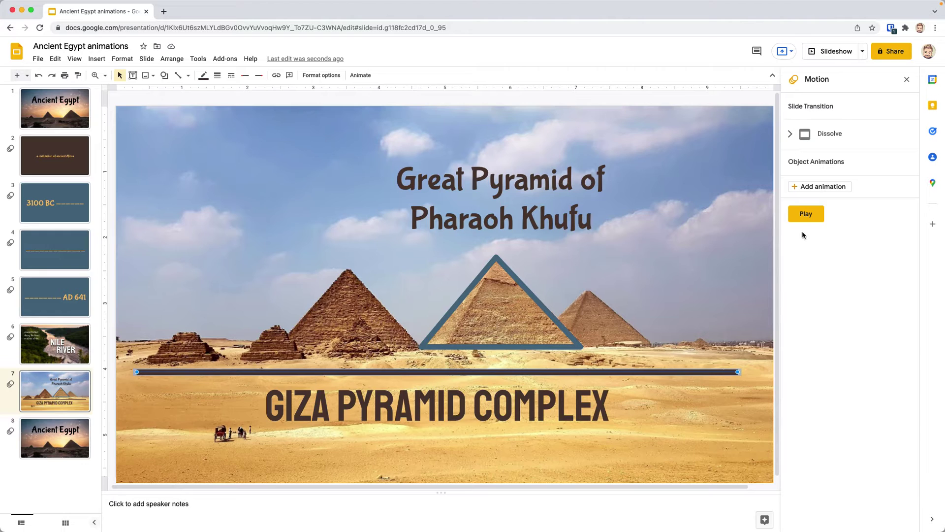
click(809, 187)
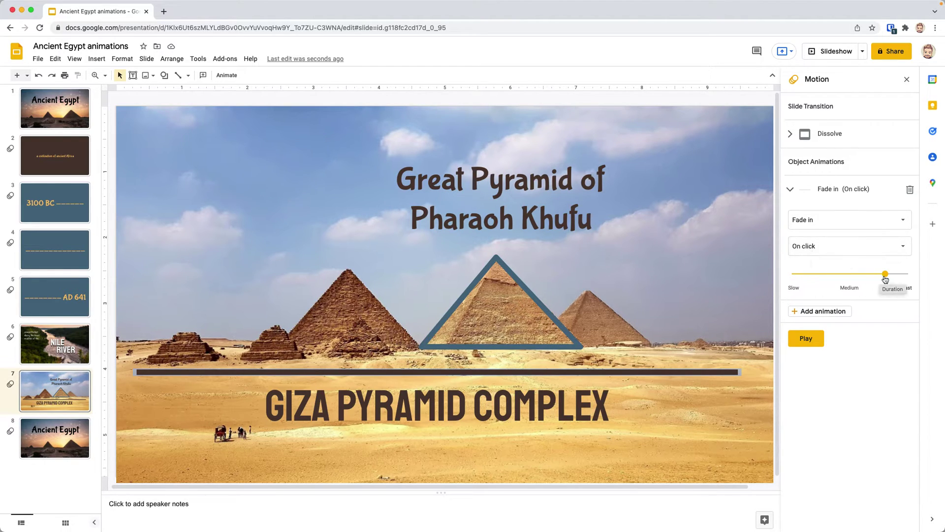
drag(885, 274, 892, 279)
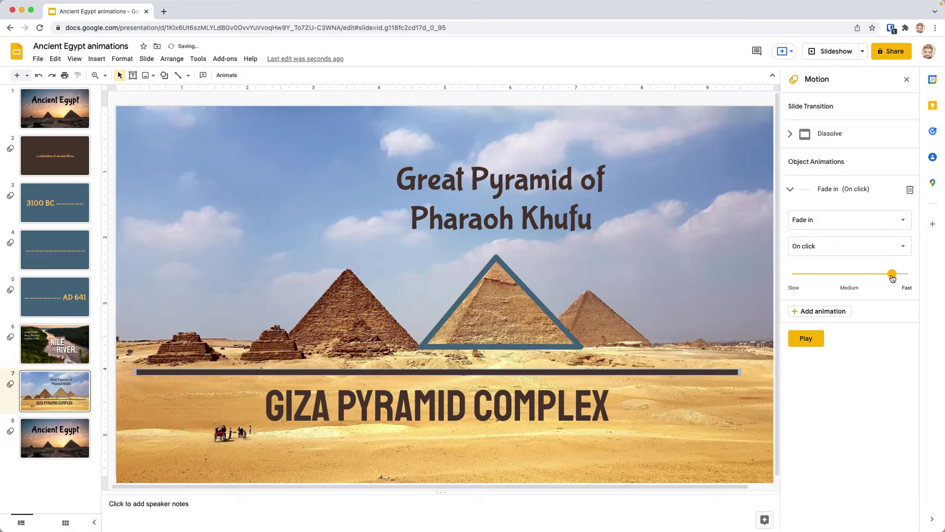
Add a Fade in to the GIZA PYRAMID COMPLEX title, starting After previous, near Fast
click(575, 414)
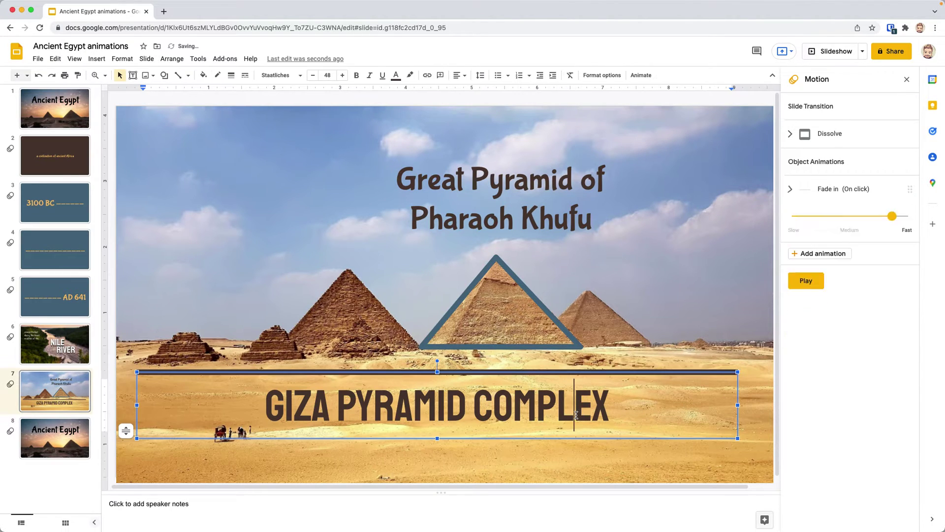
click(573, 368)
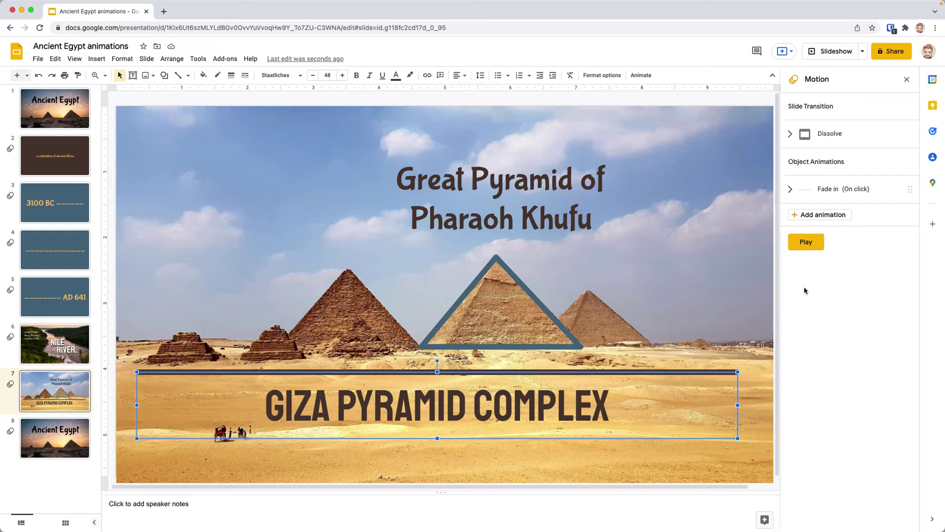
click(804, 214)
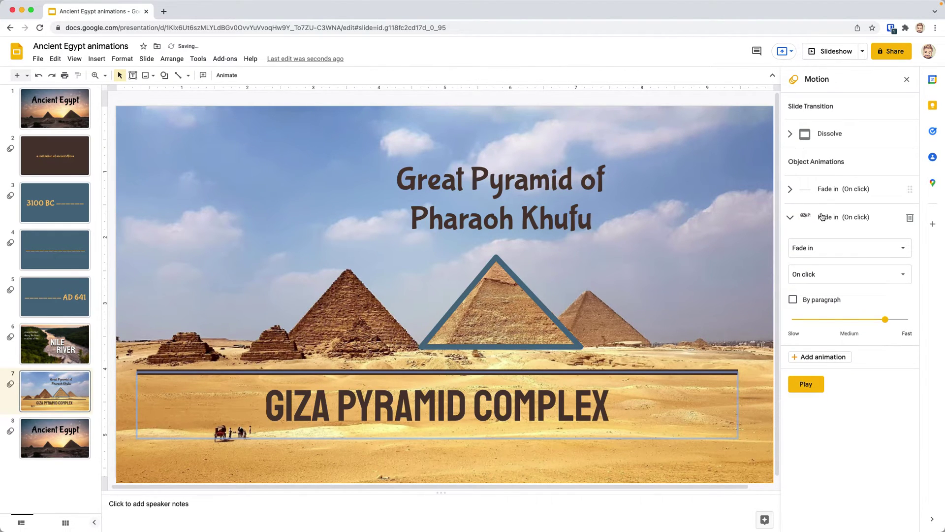
click(818, 275)
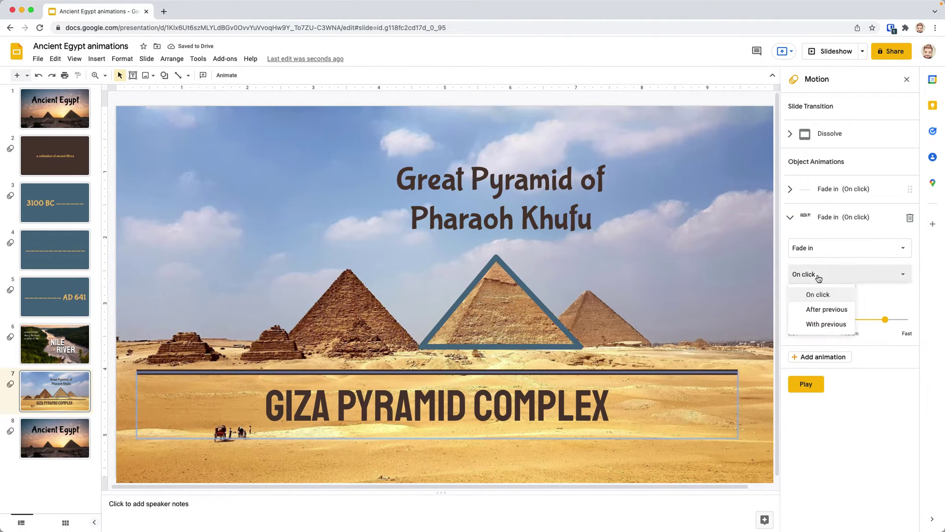
click(827, 309)
drag(884, 320, 892, 320)
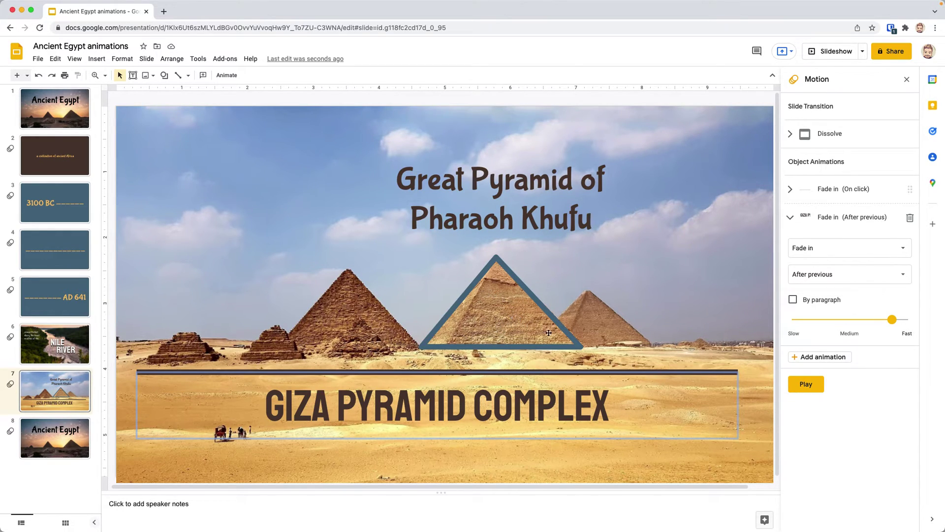
click(611, 370)
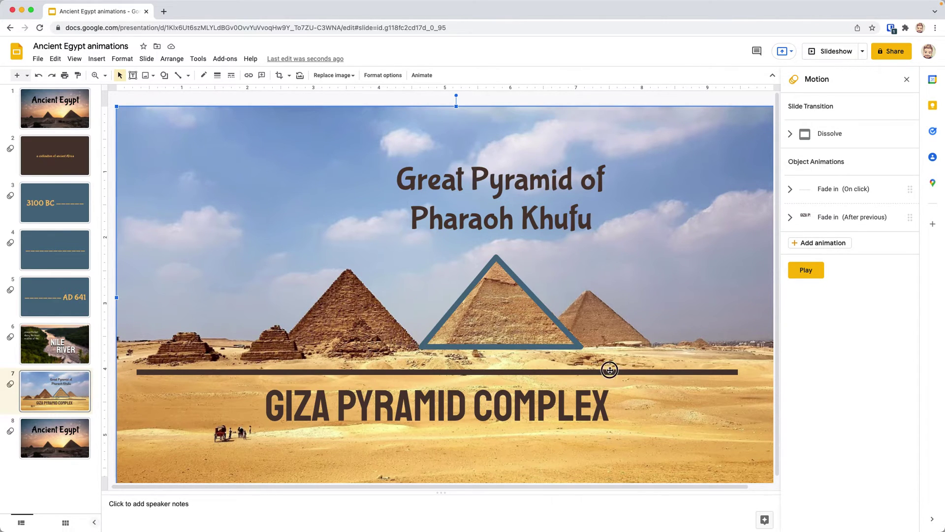
Add a faster On click Fade out animation to the horizontal bar
click(610, 370)
click(610, 370)
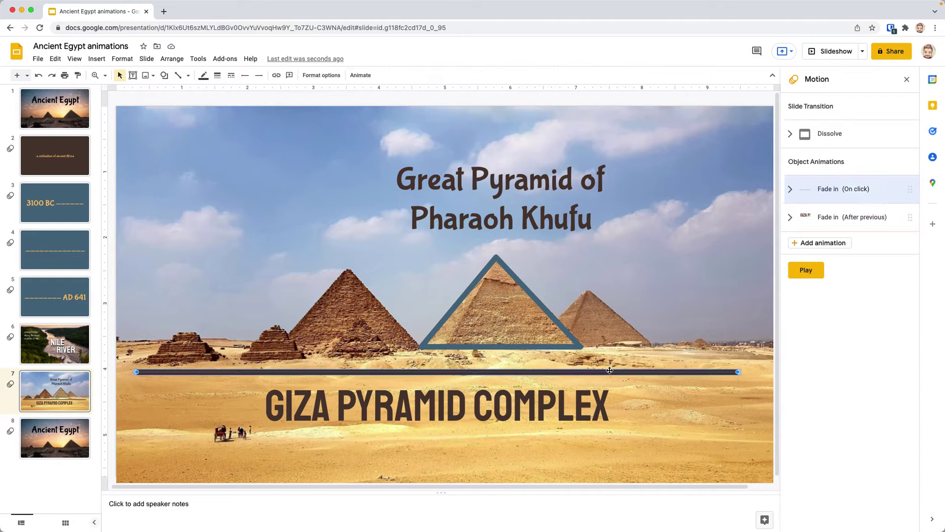
click(820, 244)
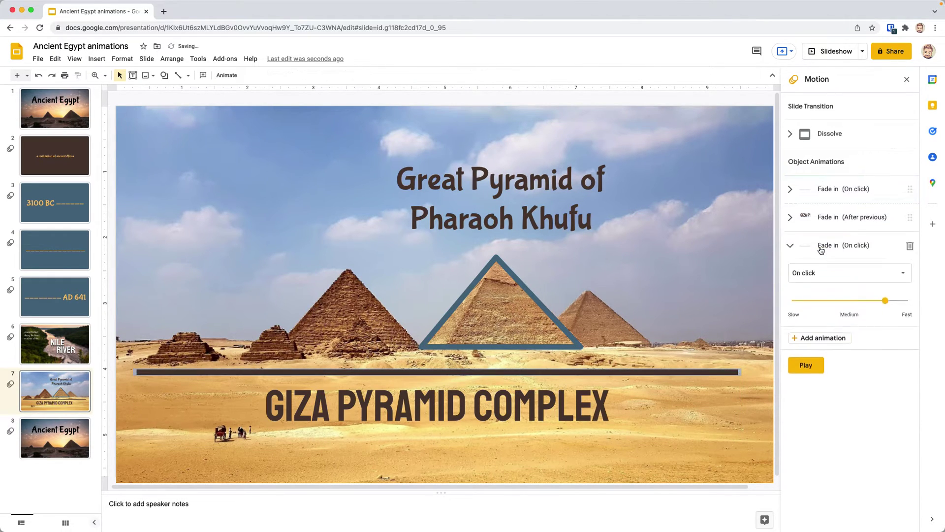
click(815, 276)
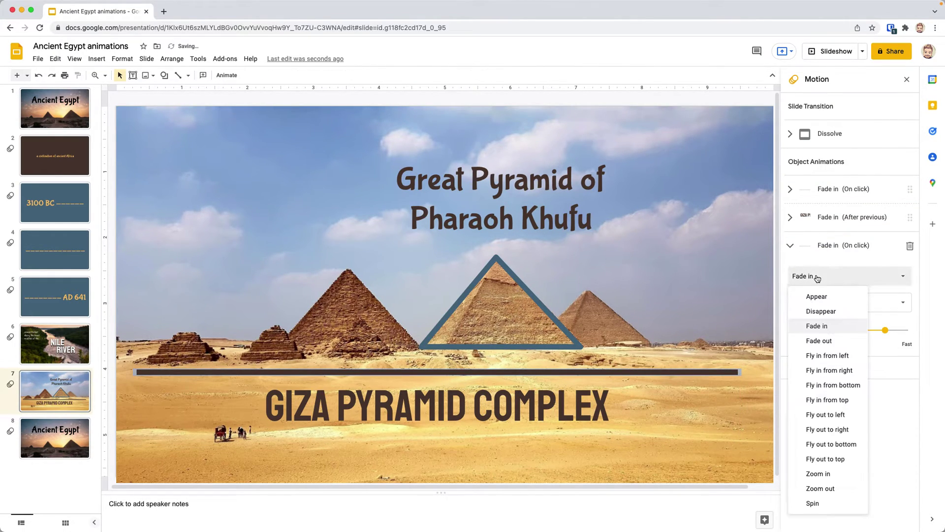
click(820, 340)
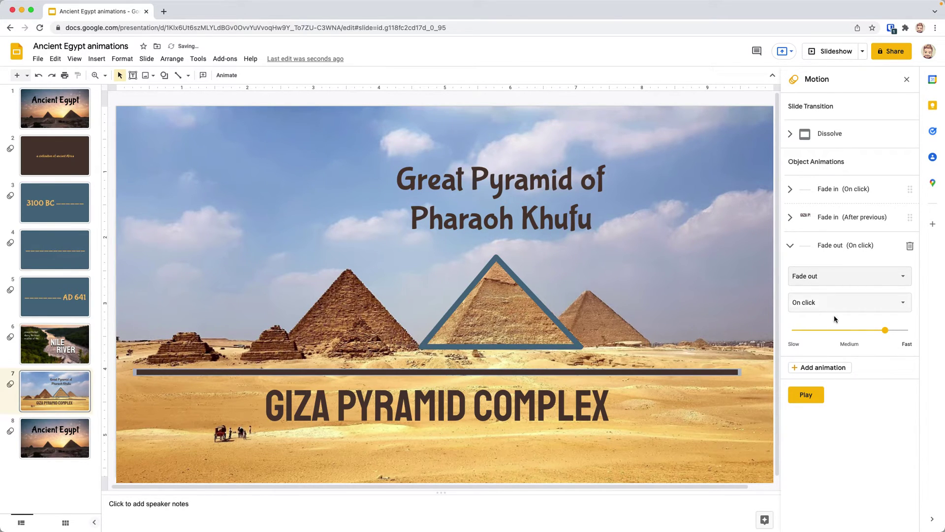
drag(886, 331, 892, 331)
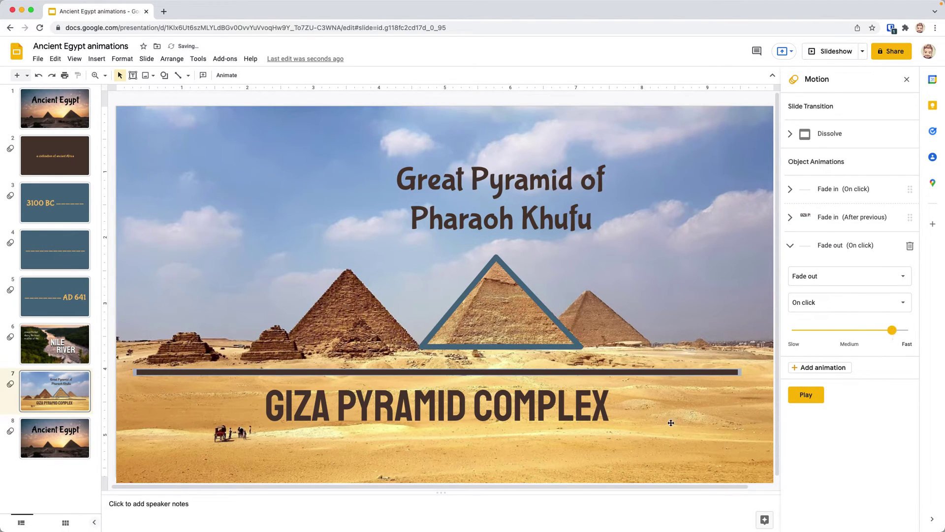
Add a Fade out to the GIZA PYRAMID COMPLEX text, With previous, near Fast
click(588, 404)
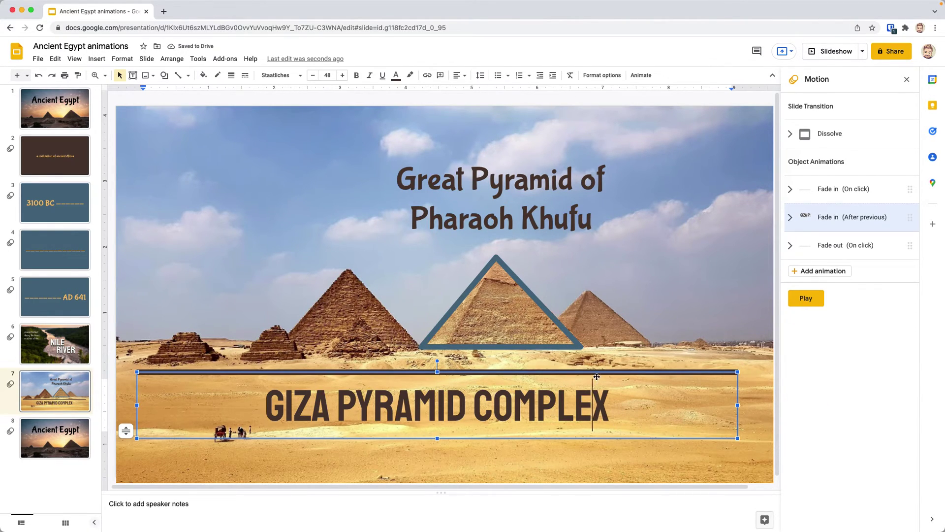
click(798, 272)
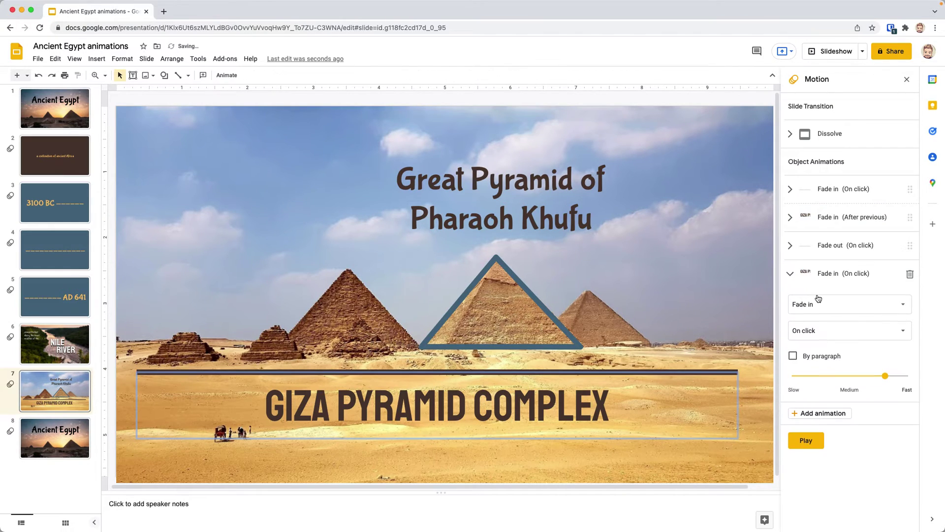
click(820, 306)
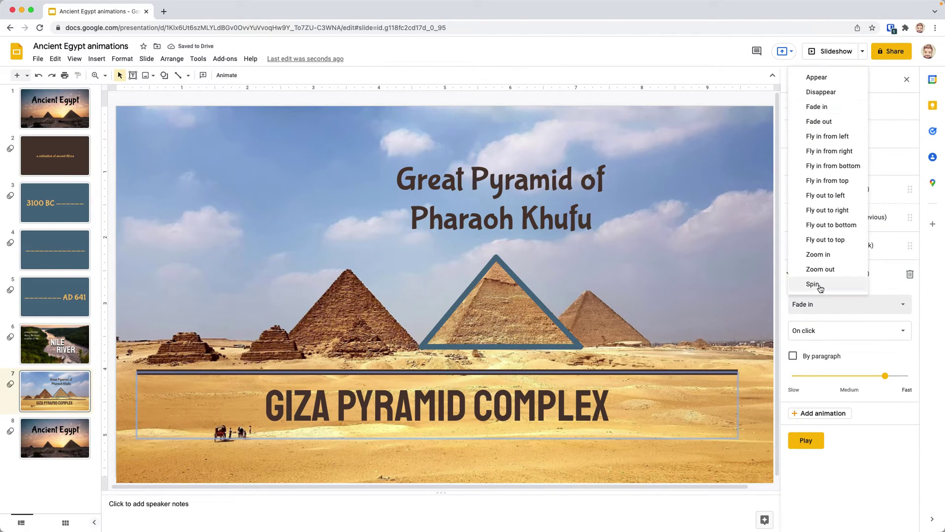
click(819, 122)
click(831, 330)
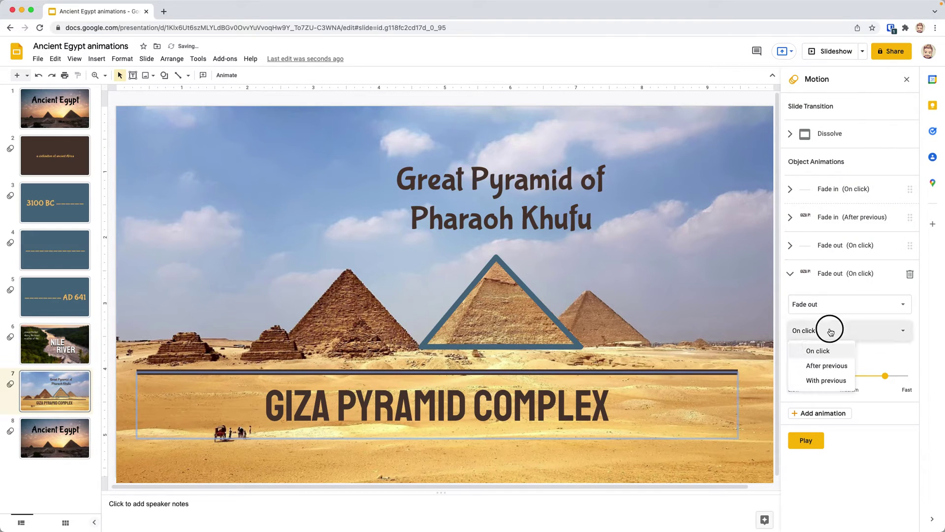
click(828, 380)
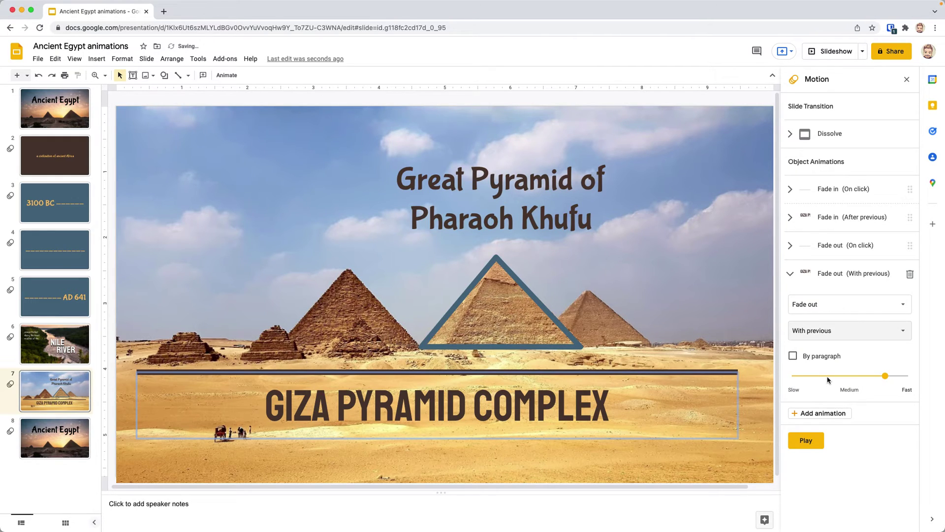
drag(891, 377, 893, 379)
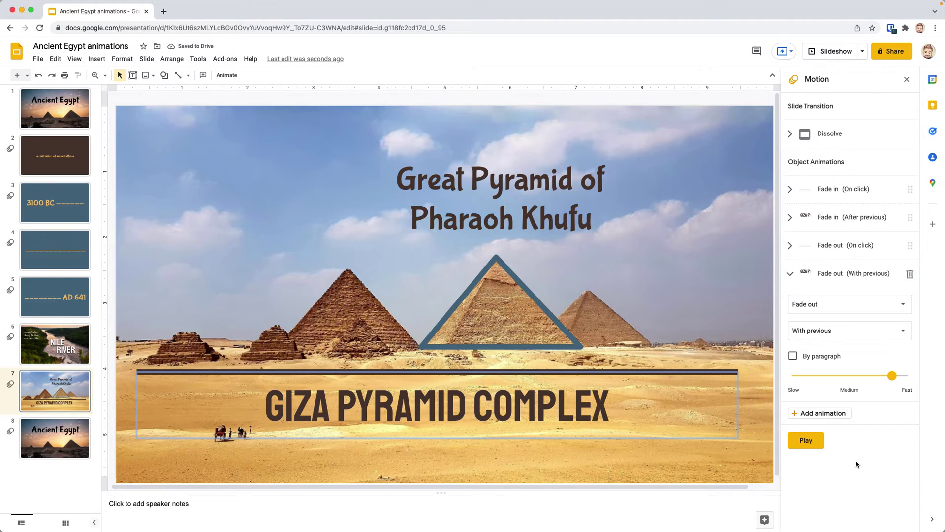
Give the triangle outline a Fade in starting With previous, sped toward Fast
click(565, 330)
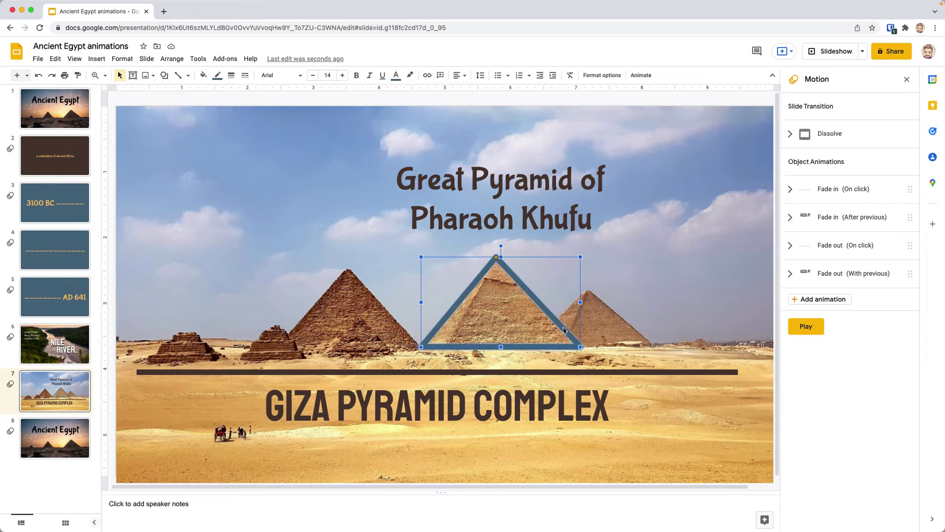
click(828, 300)
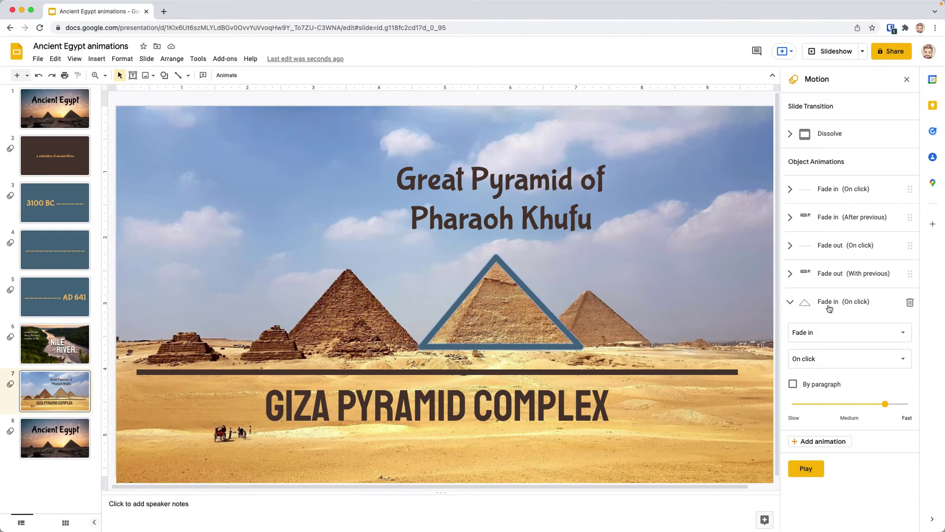
click(828, 365)
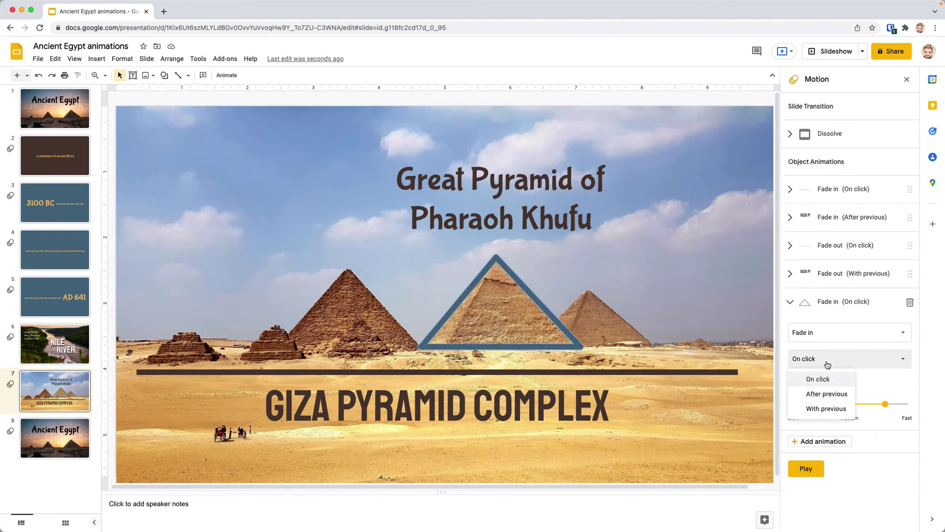
click(829, 409)
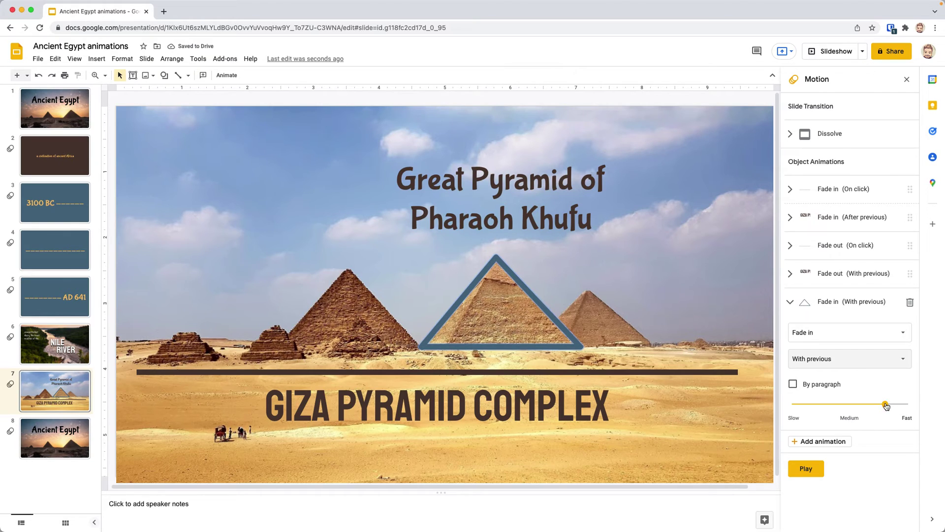
drag(886, 405, 894, 405)
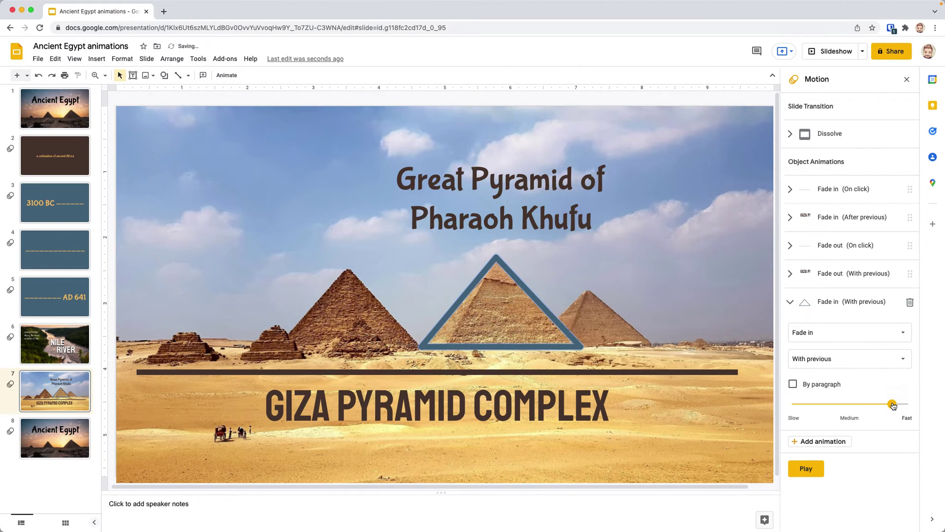
Add a Fade in to the 'Great Pyramid of Pharaoh Khufu' title, After previous, near Fast
click(539, 214)
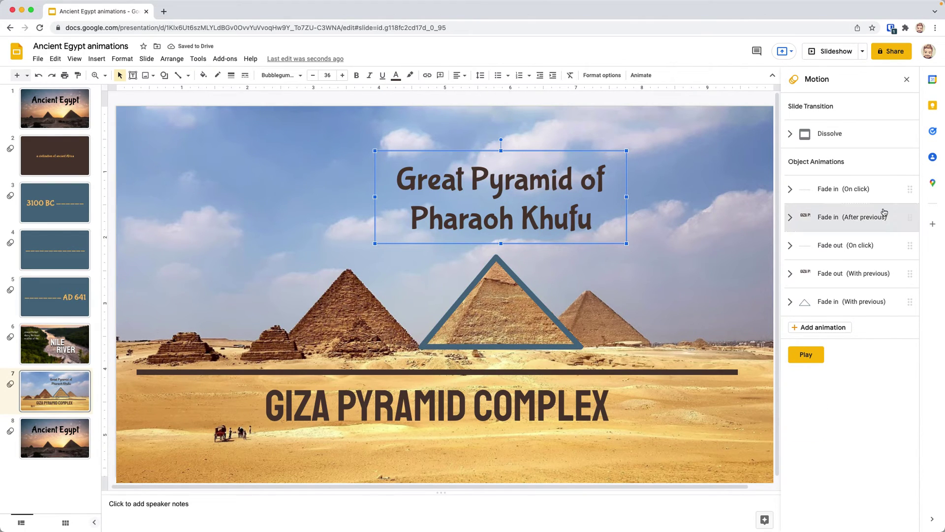
click(830, 328)
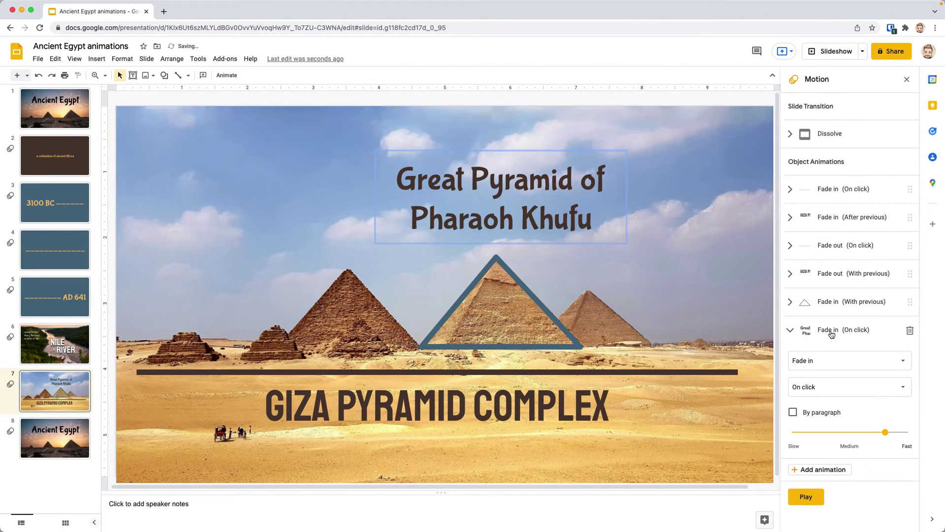
click(830, 391)
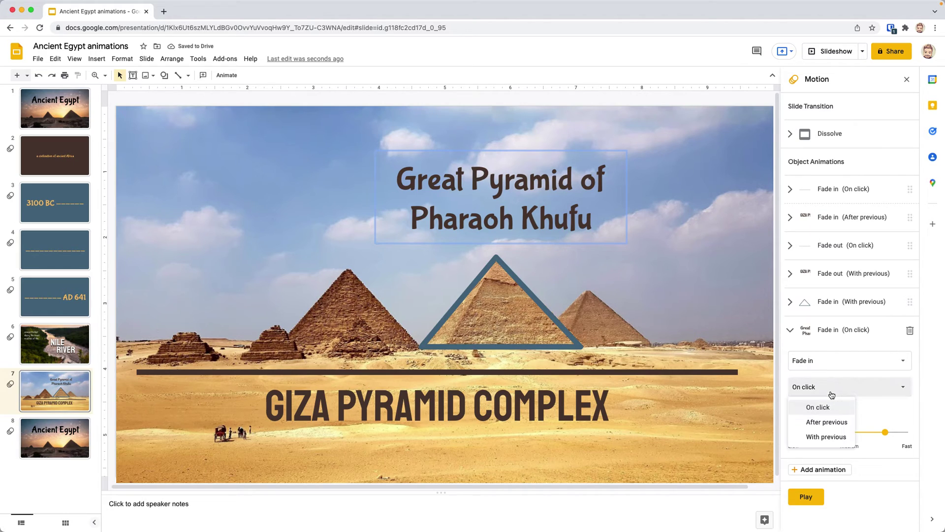
click(830, 422)
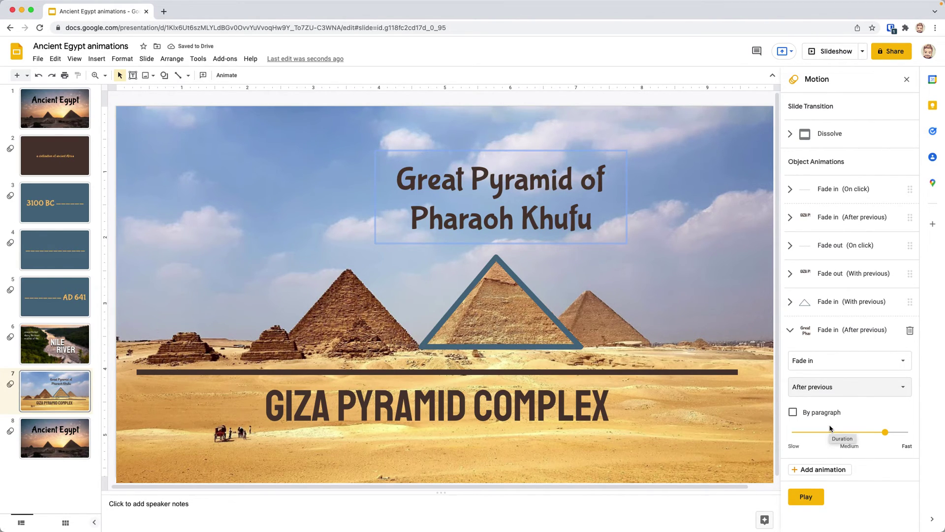
click(885, 433)
drag(885, 435, 890, 435)
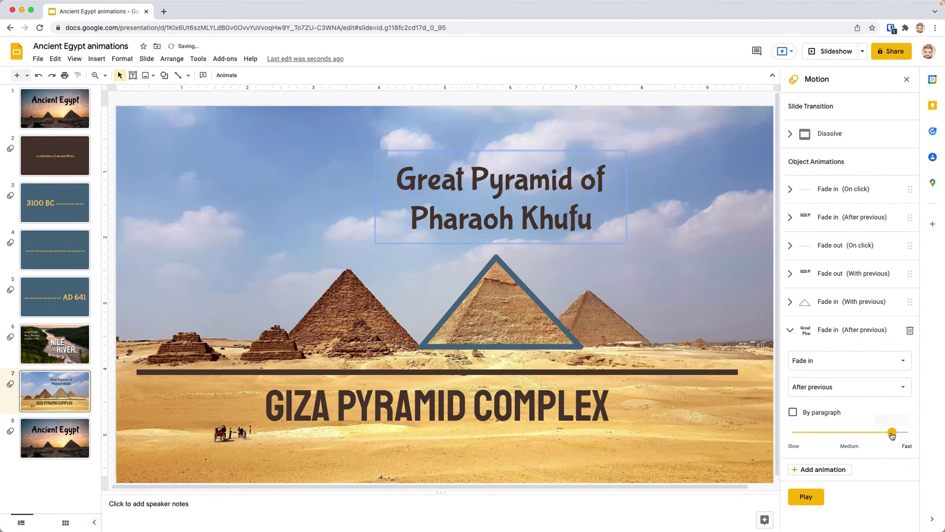
Preview the Giza slide's fade sequence through its click steps, then go to slide 1
click(804, 497)
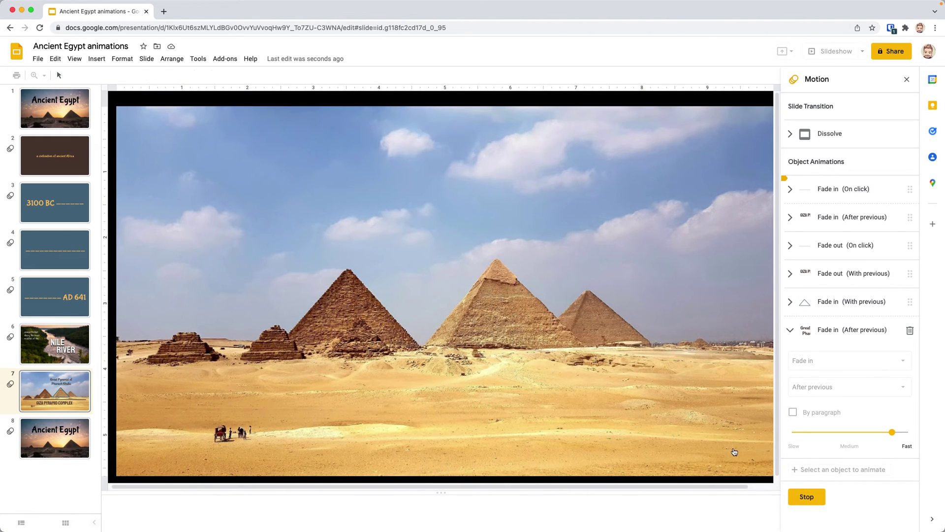
click(734, 451)
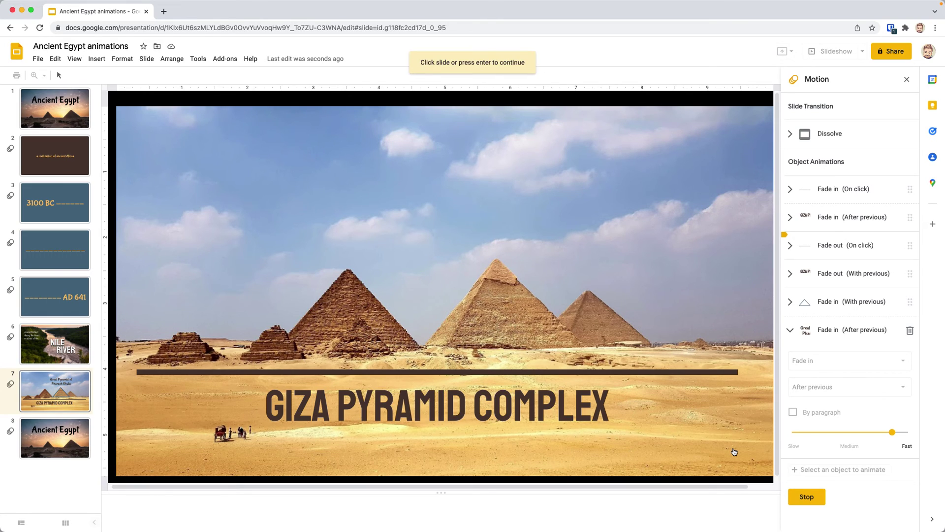
click(734, 451)
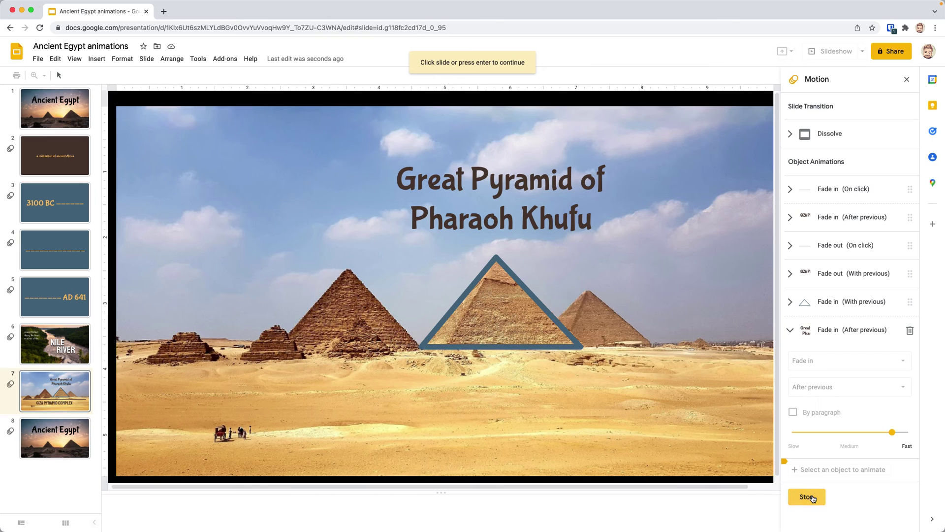
click(812, 497)
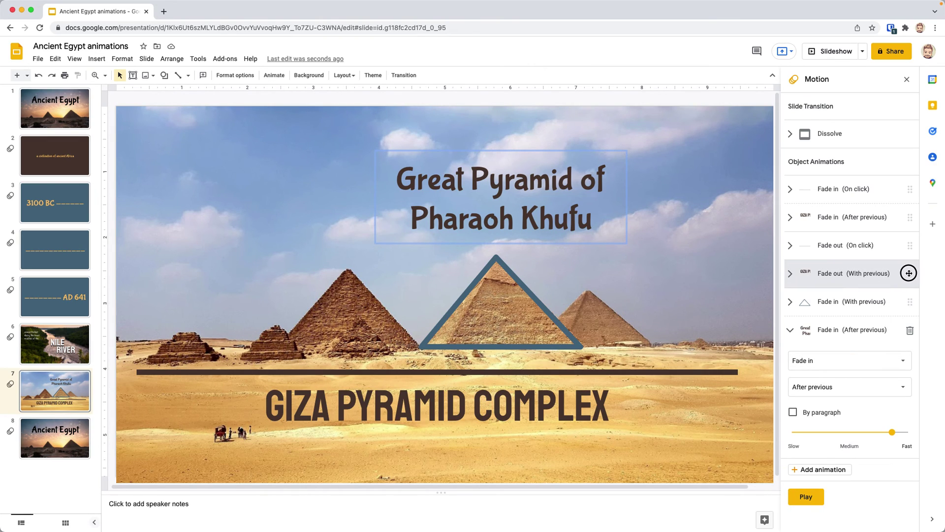
mouse_move(909, 273)
mouse_down()
mouse_move(905, 202)
mouse_move(908, 270)
mouse_up()
click(63, 116)
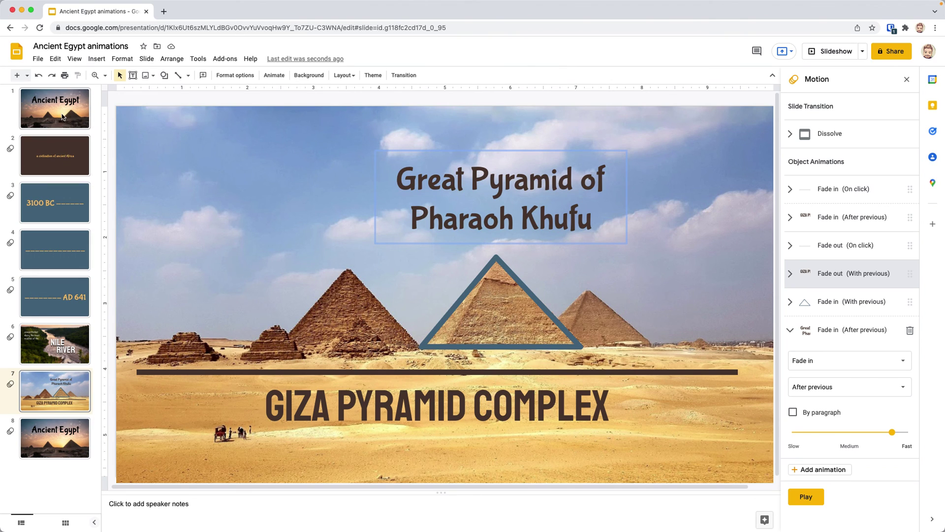